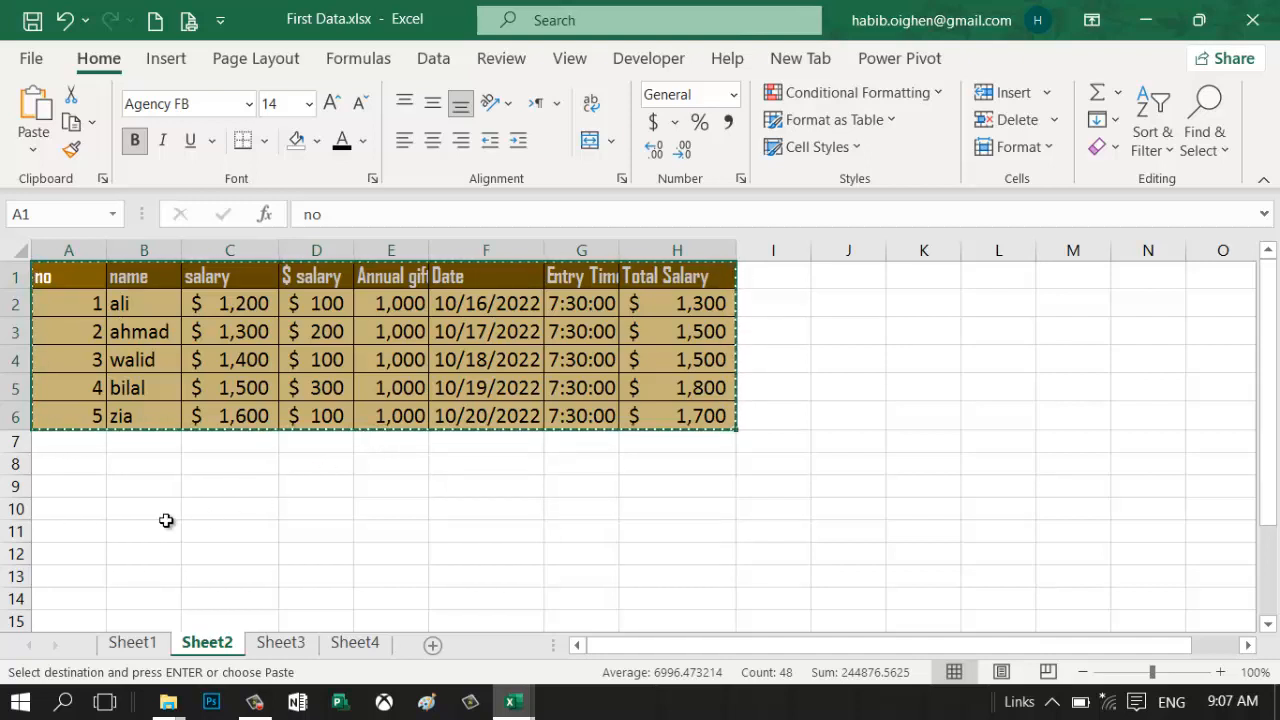
Move the cut table on Sheet2 to cell A9 and back to its original place at A1
{"action": "left_click", "coordinate": [83, 485]}
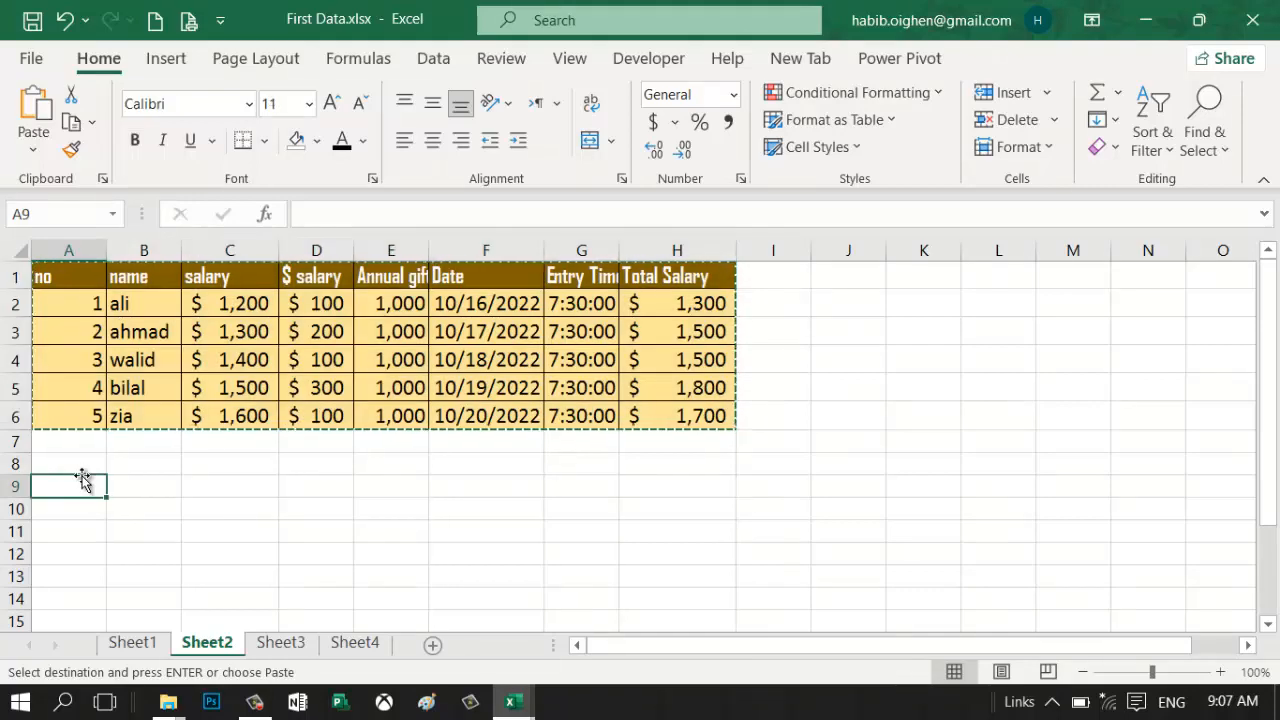
{"action": "left_click", "coordinate": [40, 110]}
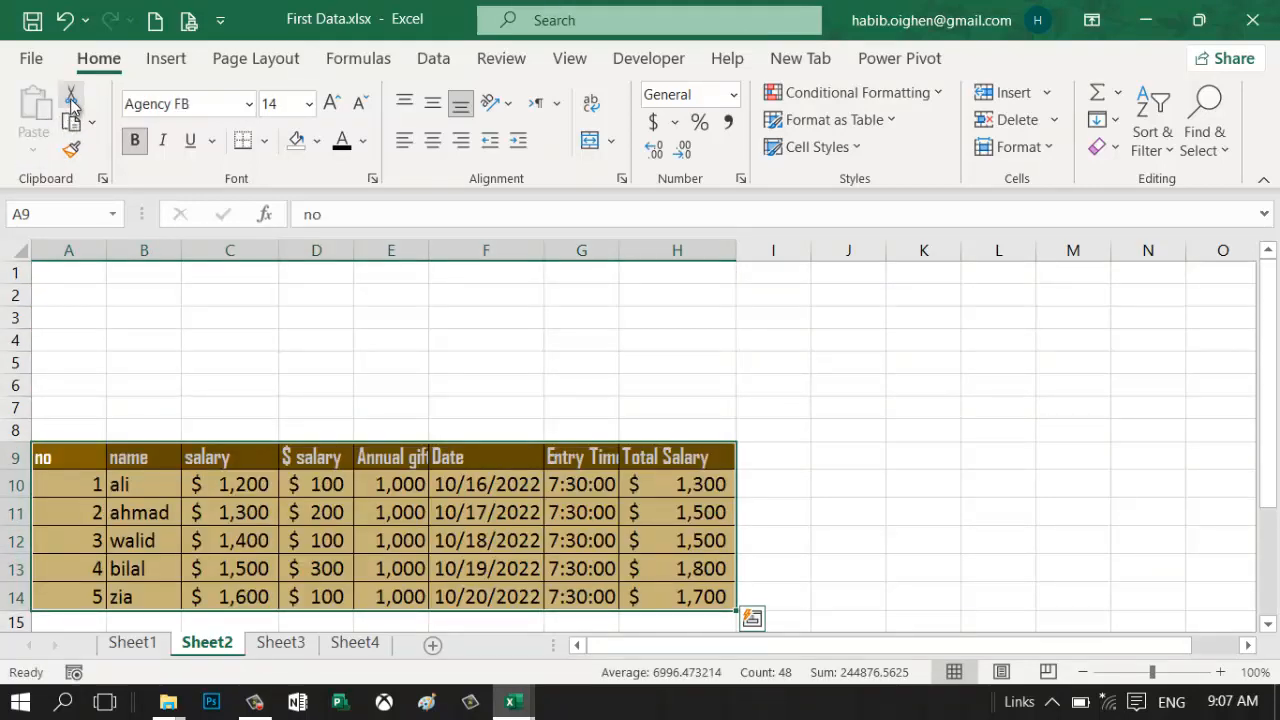
{"action": "left_click", "coordinate": [72, 100]}
{"action": "left_click", "coordinate": [54, 272]}
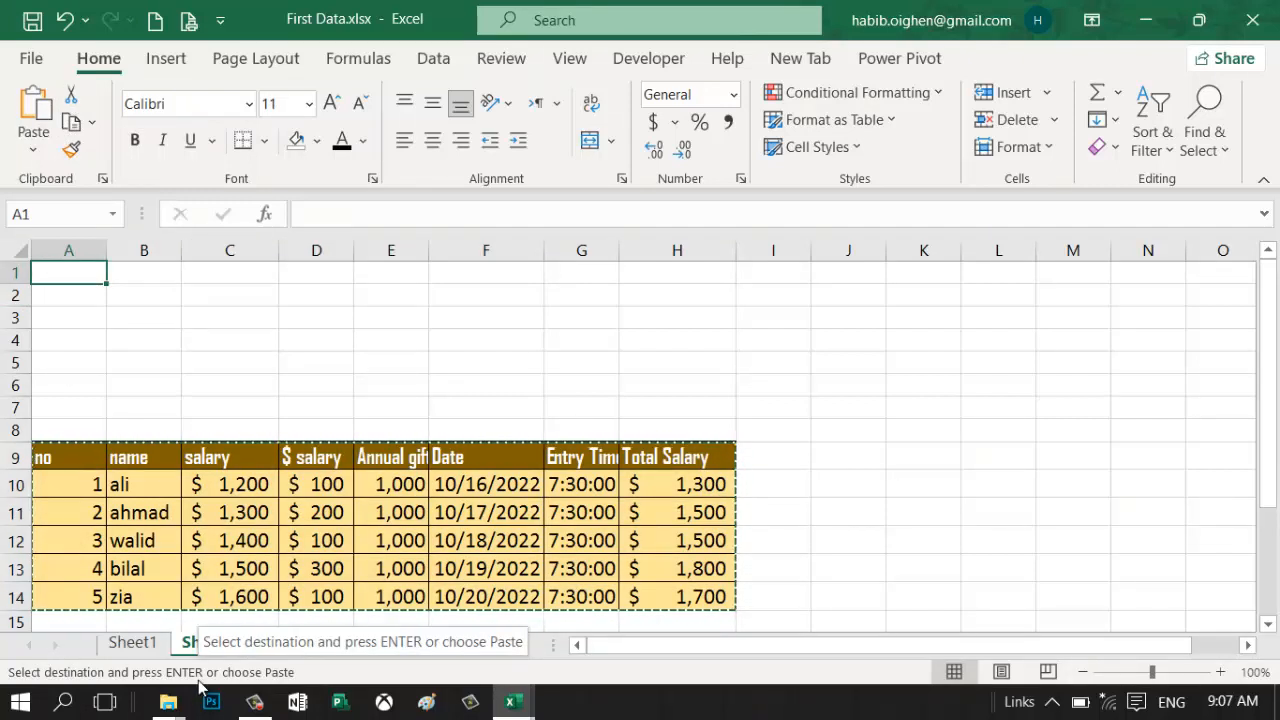
{"action": "key", "text": "Return"}
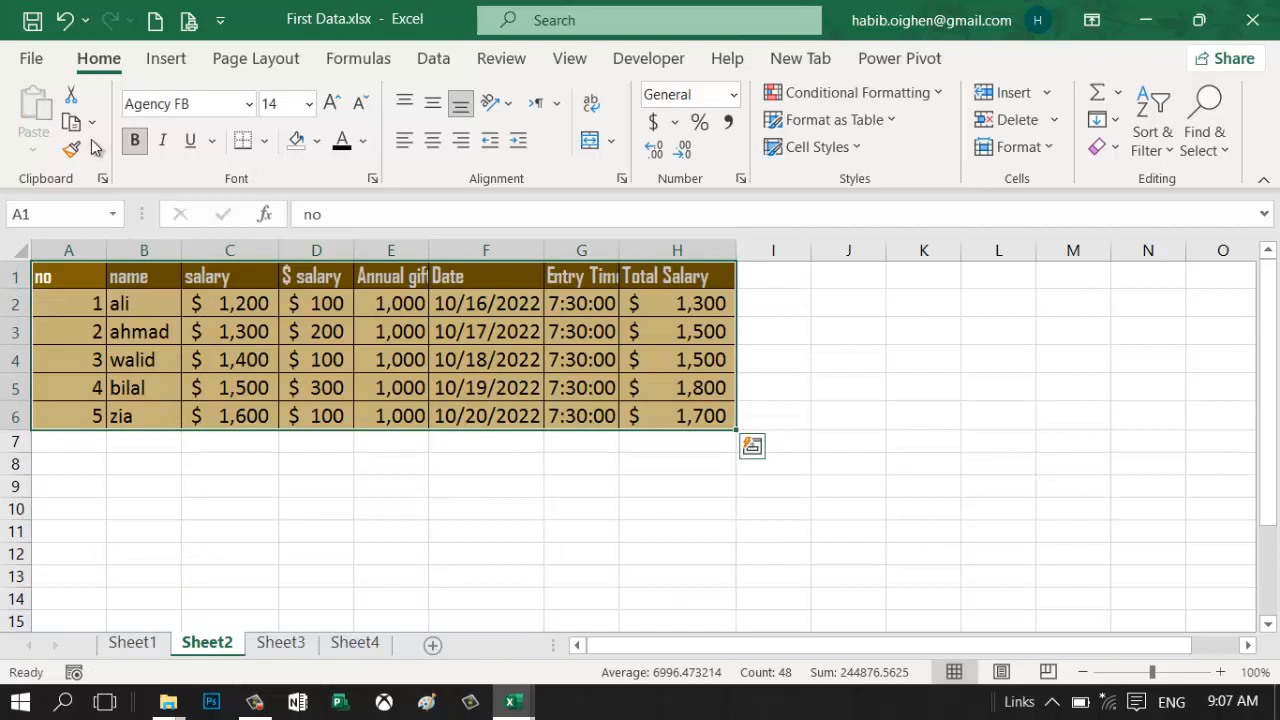
Cut the table A1:H6 on Sheet2 and move it to start at cell A10
{"action": "left_click", "coordinate": [72, 98]}
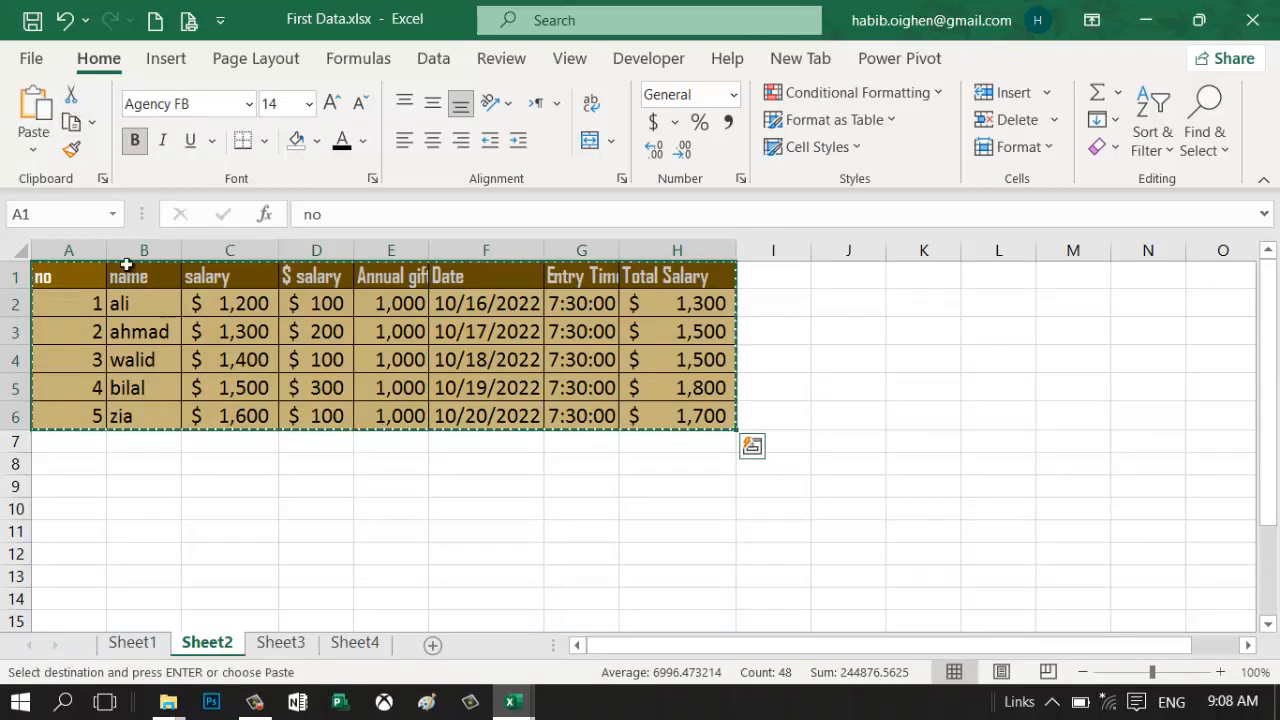
{"action": "left_click", "coordinate": [51, 512]}
{"action": "left_click", "coordinate": [358, 60]}
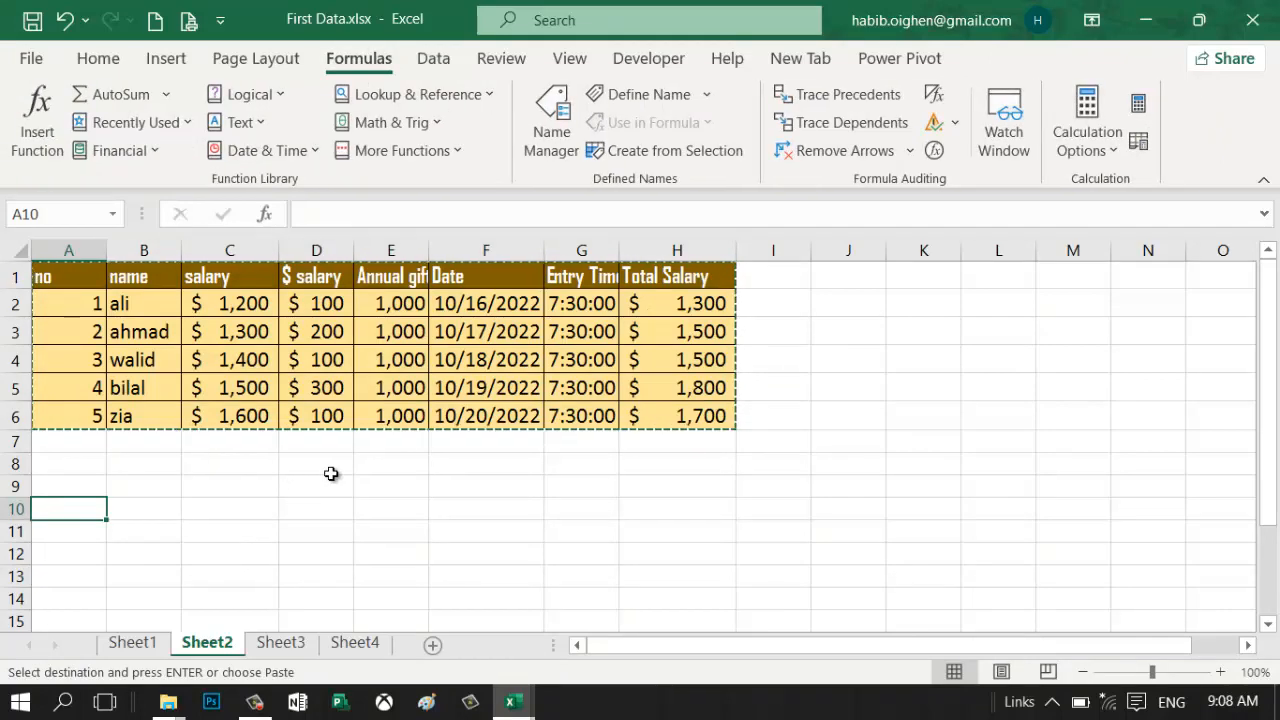
{"action": "key", "text": "Return"}
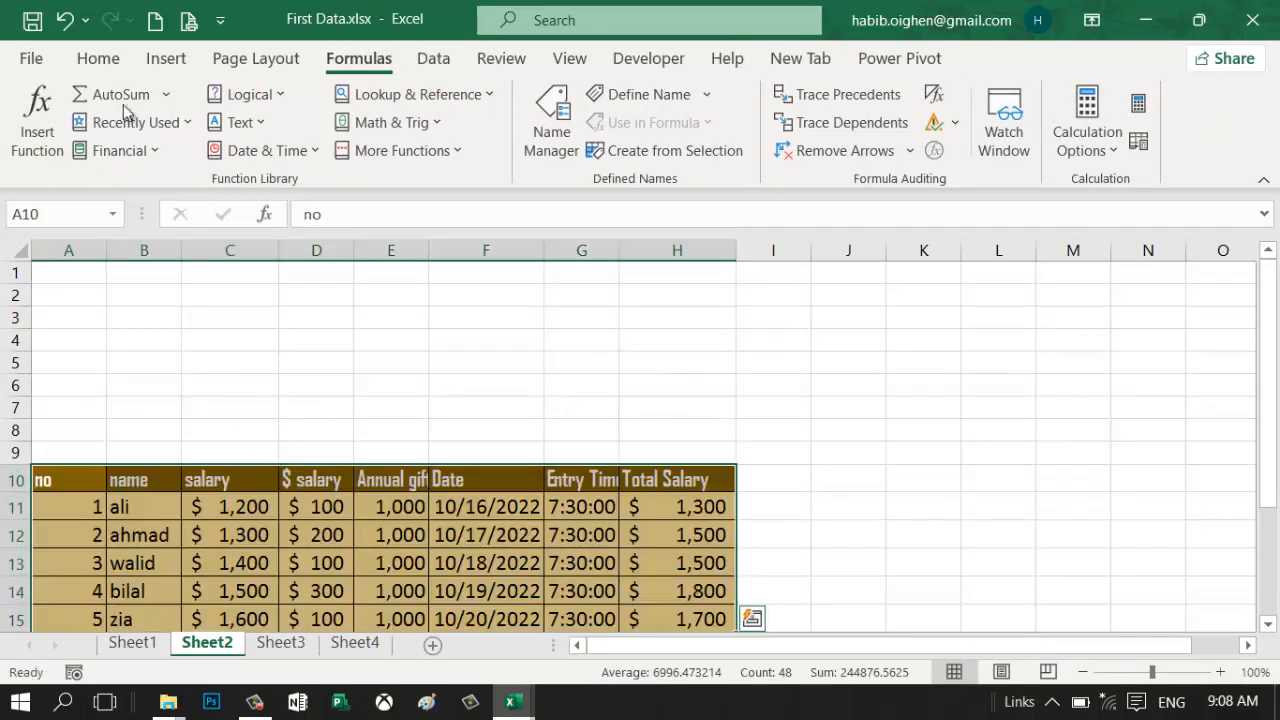
Copy the table from Sheet2 and paste it at cell A1 of Sheet4
{"action": "left_click", "coordinate": [99, 57]}
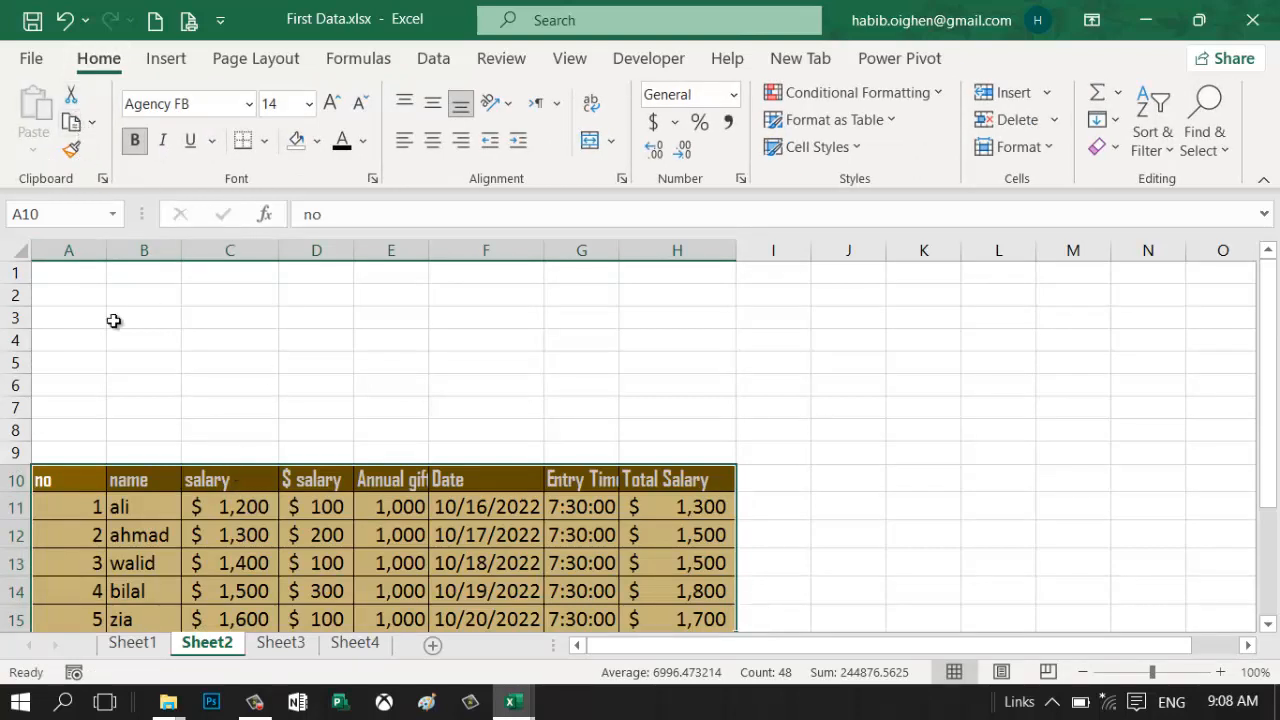
{"action": "left_click", "coordinate": [71, 124]}
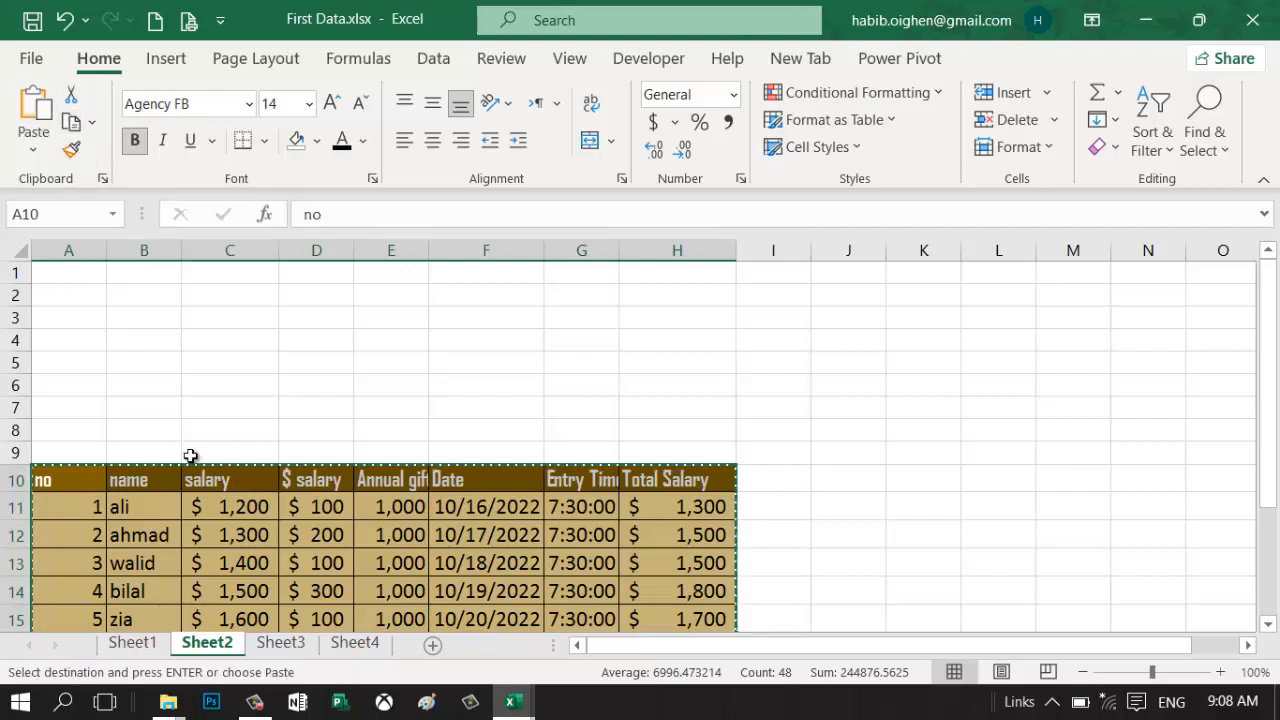
{"action": "left_click", "coordinate": [352, 646]}
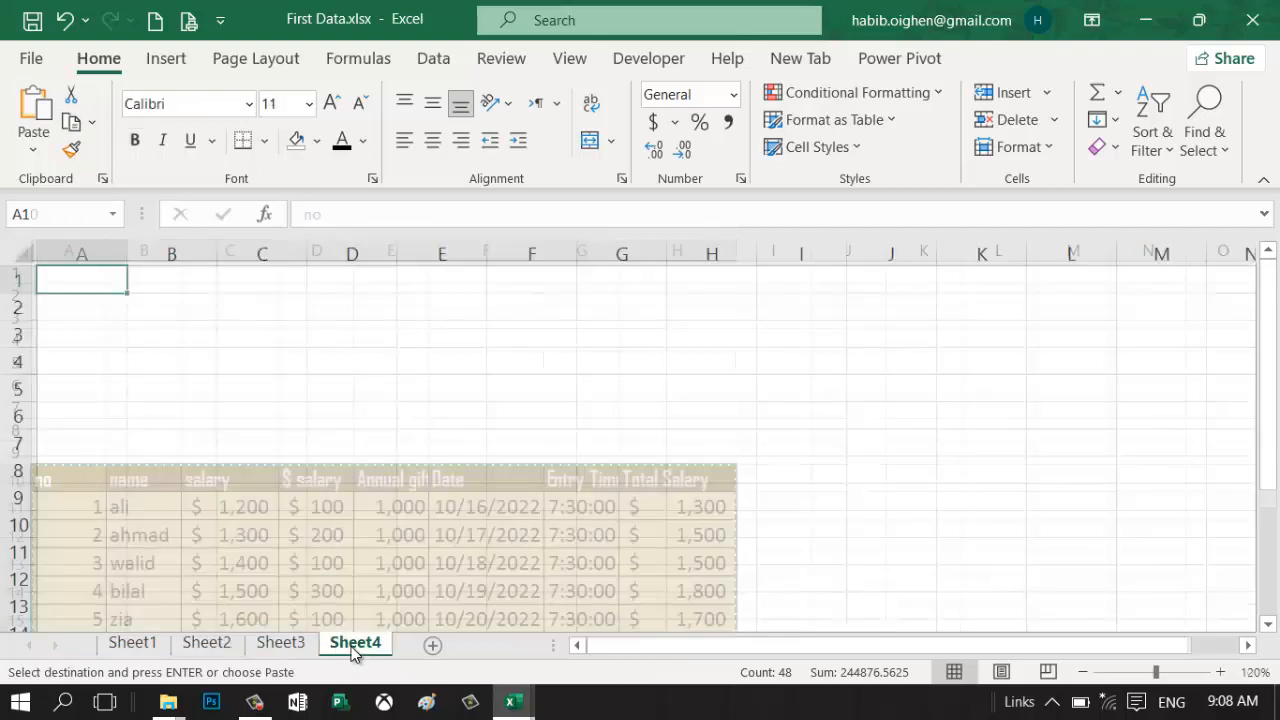
{"action": "left_click", "coordinate": [33, 108]}
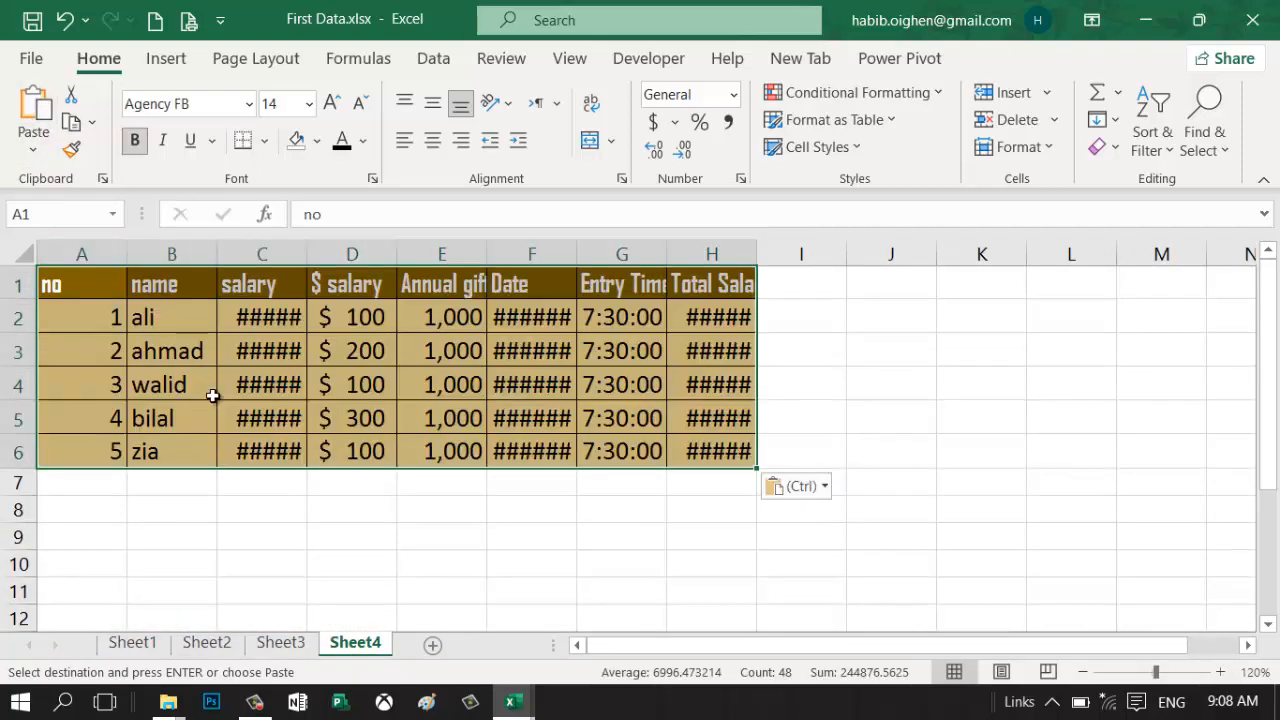
Widen the salary, Date and Total Salary columns on Sheet4 so their values fit, auto-fitting the Total Salary column
{"action": "left_click_drag", "start_coordinate": [258, 316], "coordinate": [260, 450]}
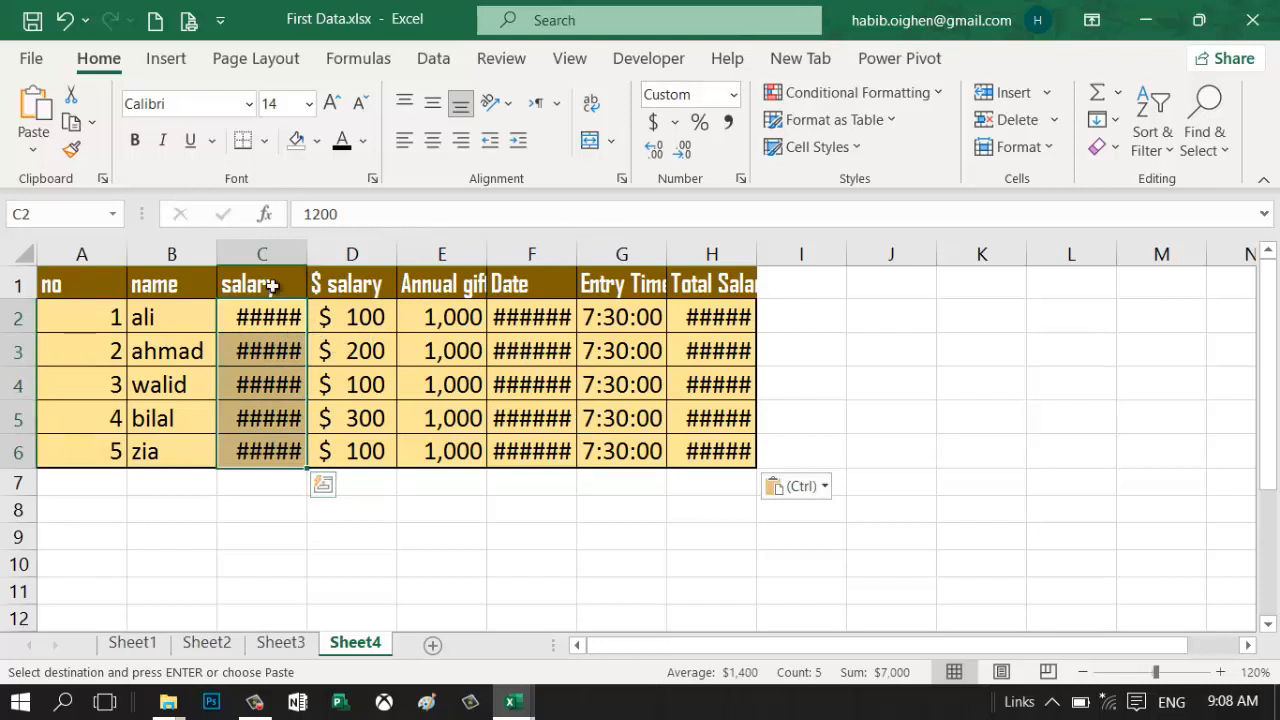
{"action": "left_click", "coordinate": [346, 374]}
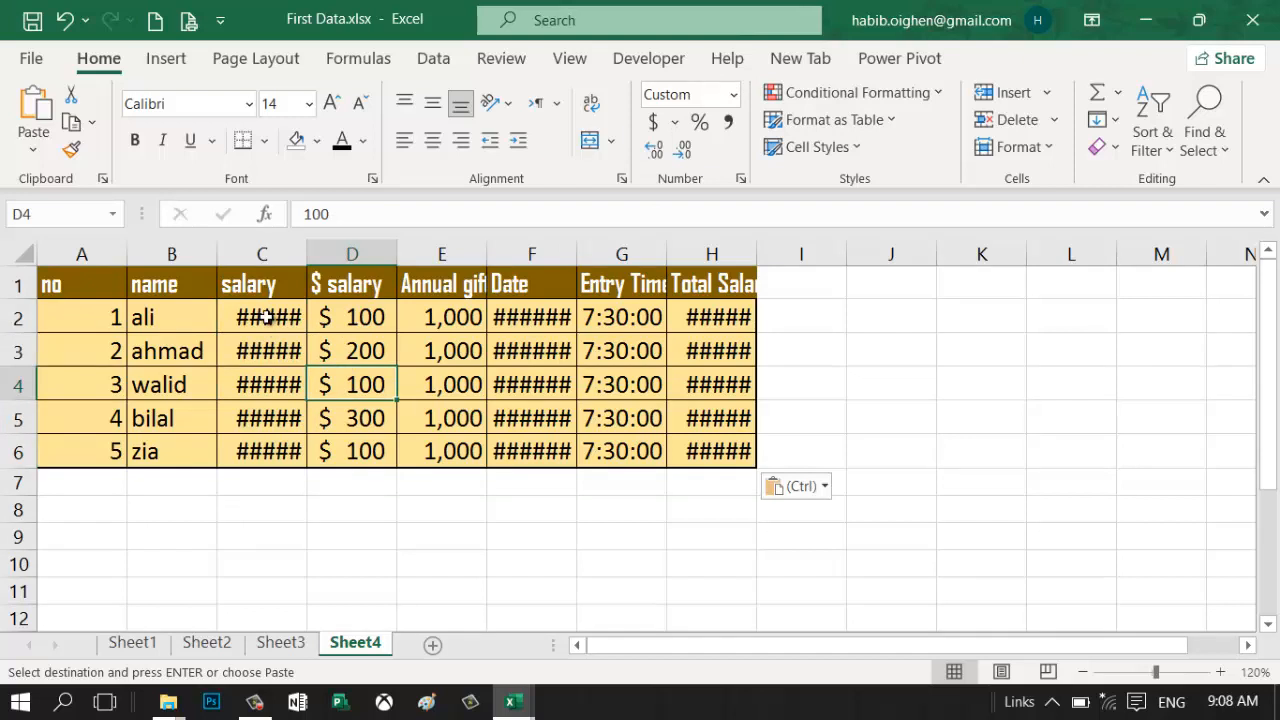
{"action": "left_click", "coordinate": [266, 316]}
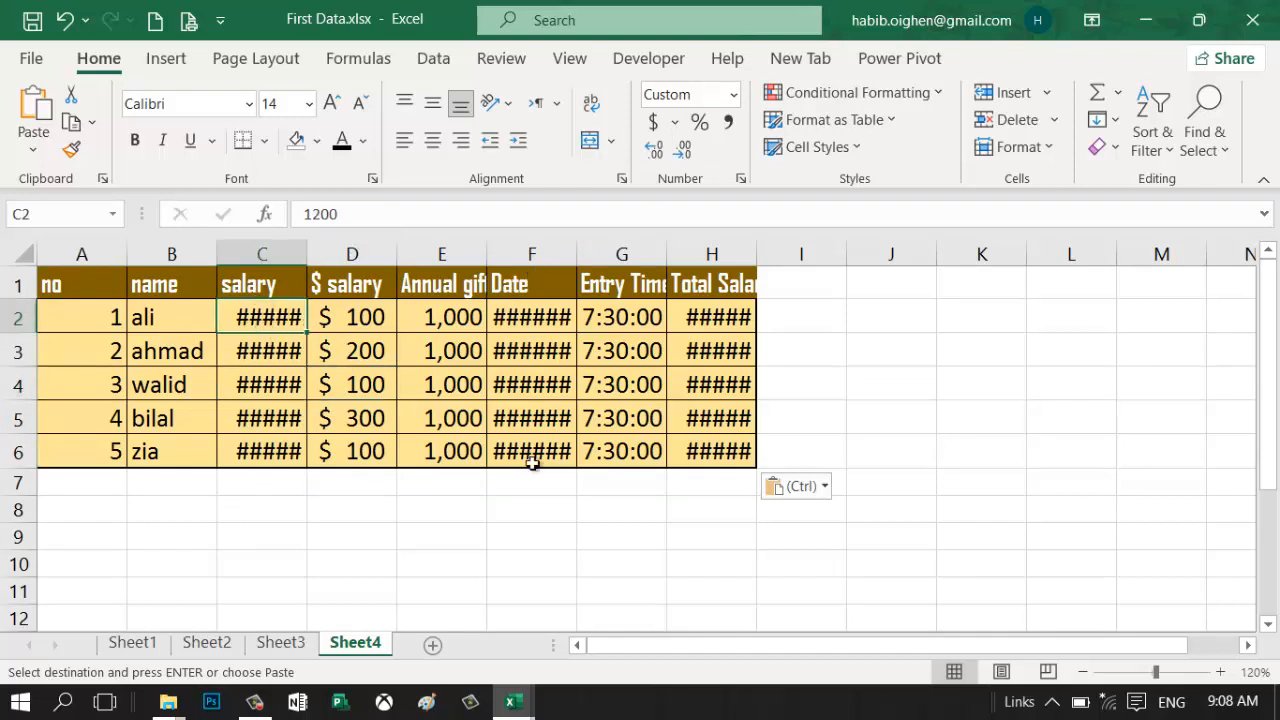
{"action": "left_click_drag", "start_coordinate": [307, 254], "coordinate": [339, 254]}
{"action": "left_click_drag", "start_coordinate": [608, 254], "coordinate": [682, 254]}
{"action": "left_click_drag", "start_coordinate": [864, 256], "coordinate": [905, 253]}
{"action": "double_click", "coordinate": [862, 254]}
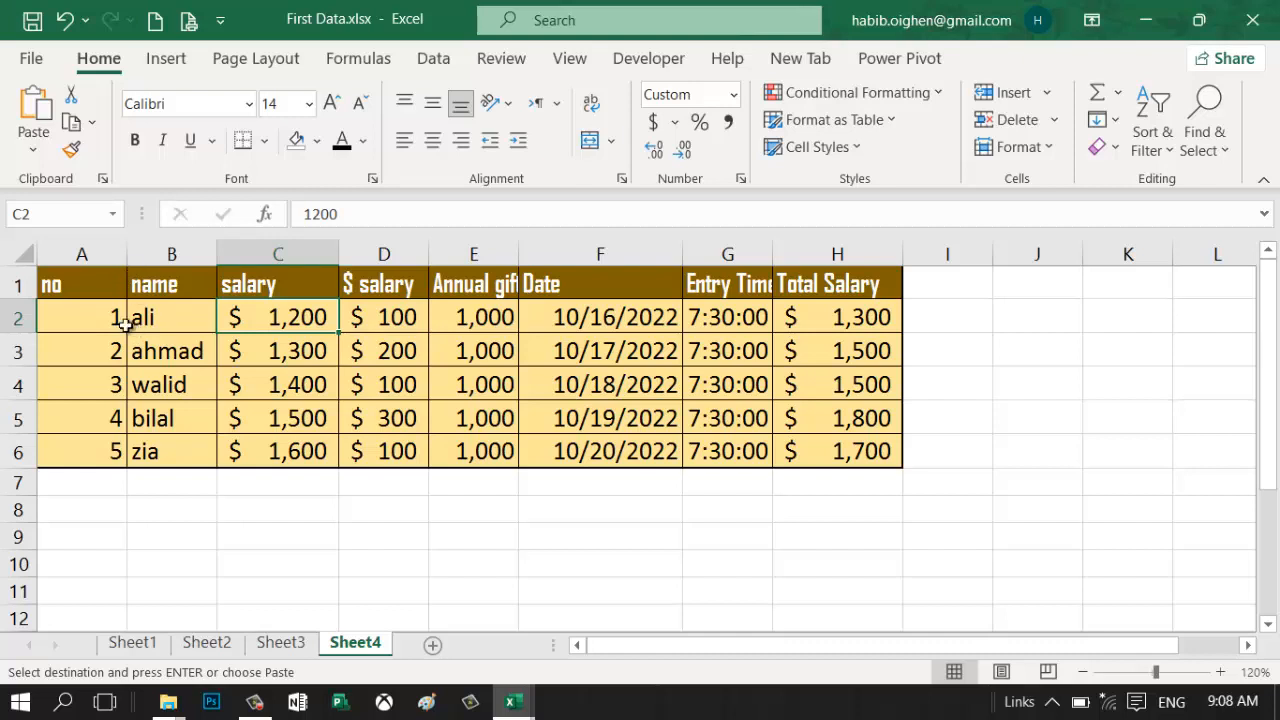
Select the whole table A1:H6 on Sheet4
{"action": "left_click_drag", "start_coordinate": [100, 285], "coordinate": [818, 451]}
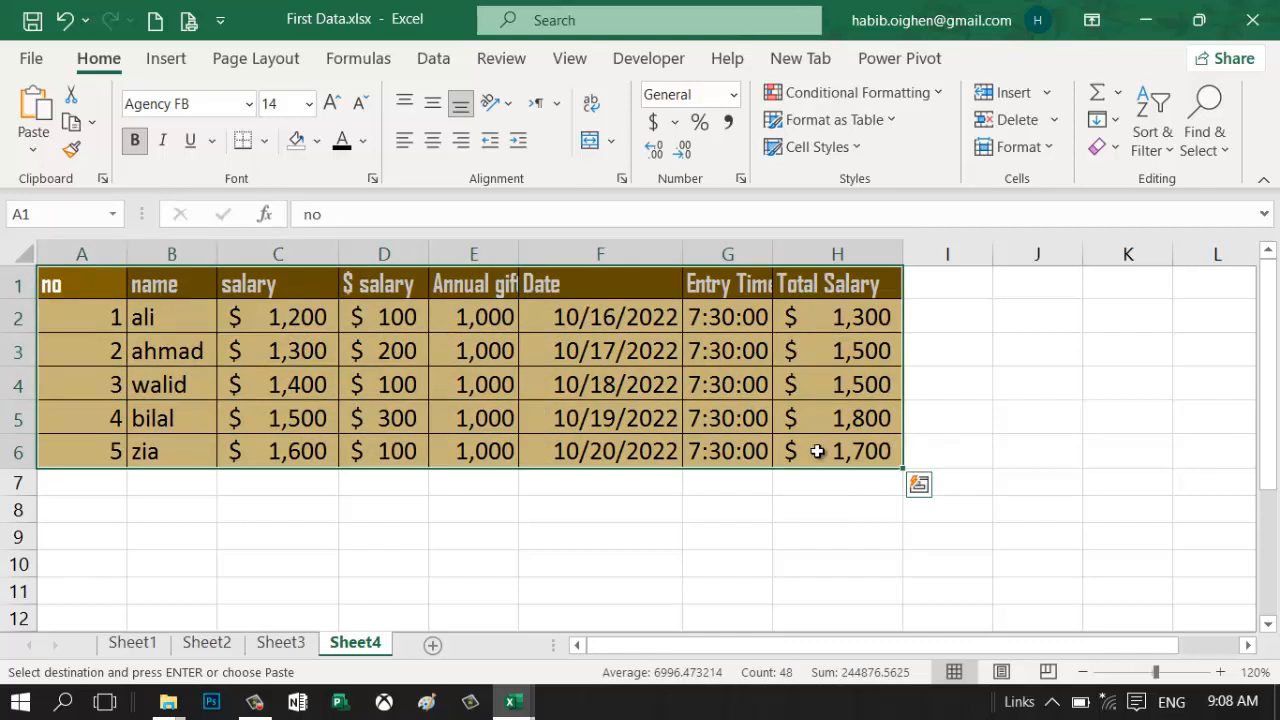
{"action": "left_click", "coordinate": [91, 122]}
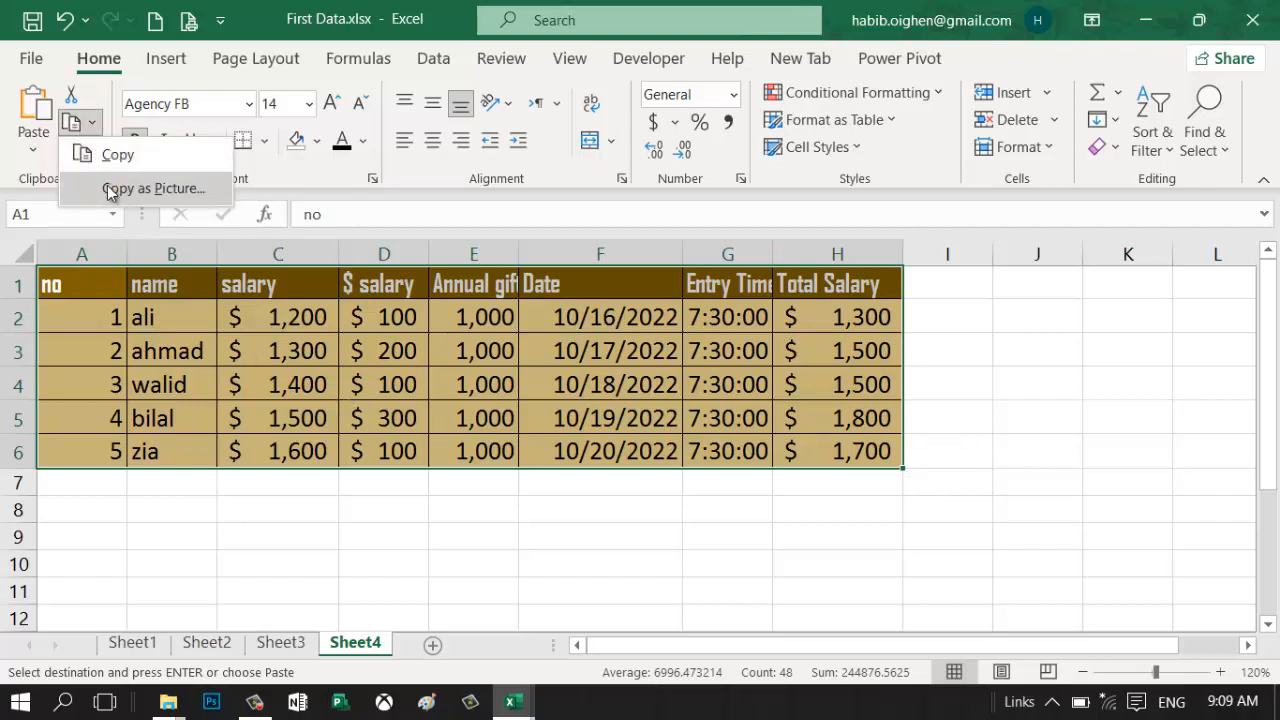
{"action": "left_click", "coordinate": [77, 127]}
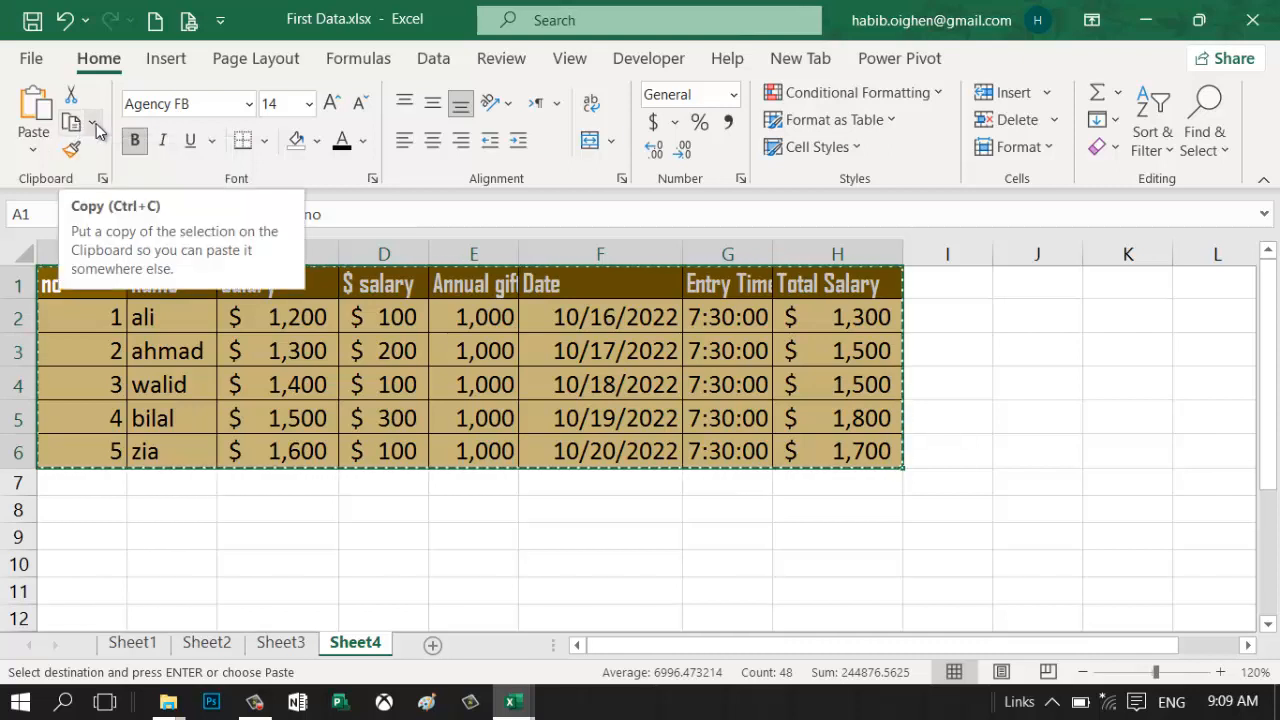
{"action": "left_click", "coordinate": [92, 124]}
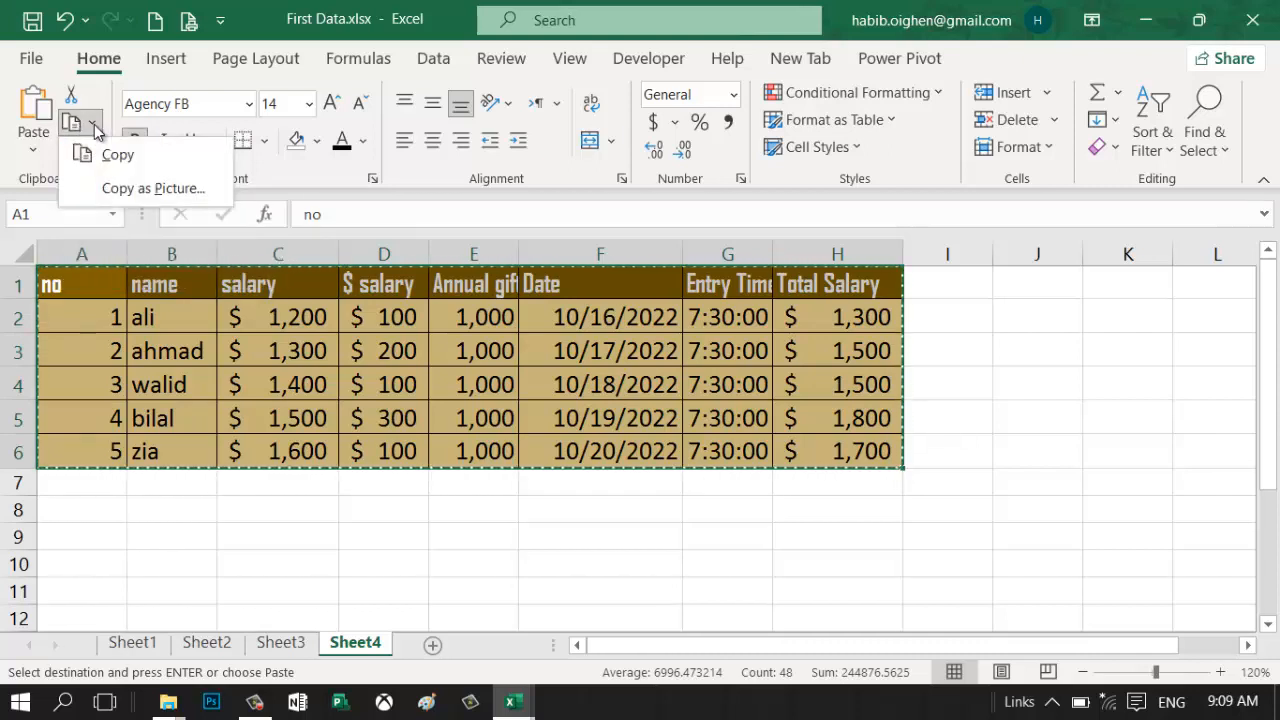
{"action": "key", "text": "Escape"}
{"action": "key", "text": "Escape"}
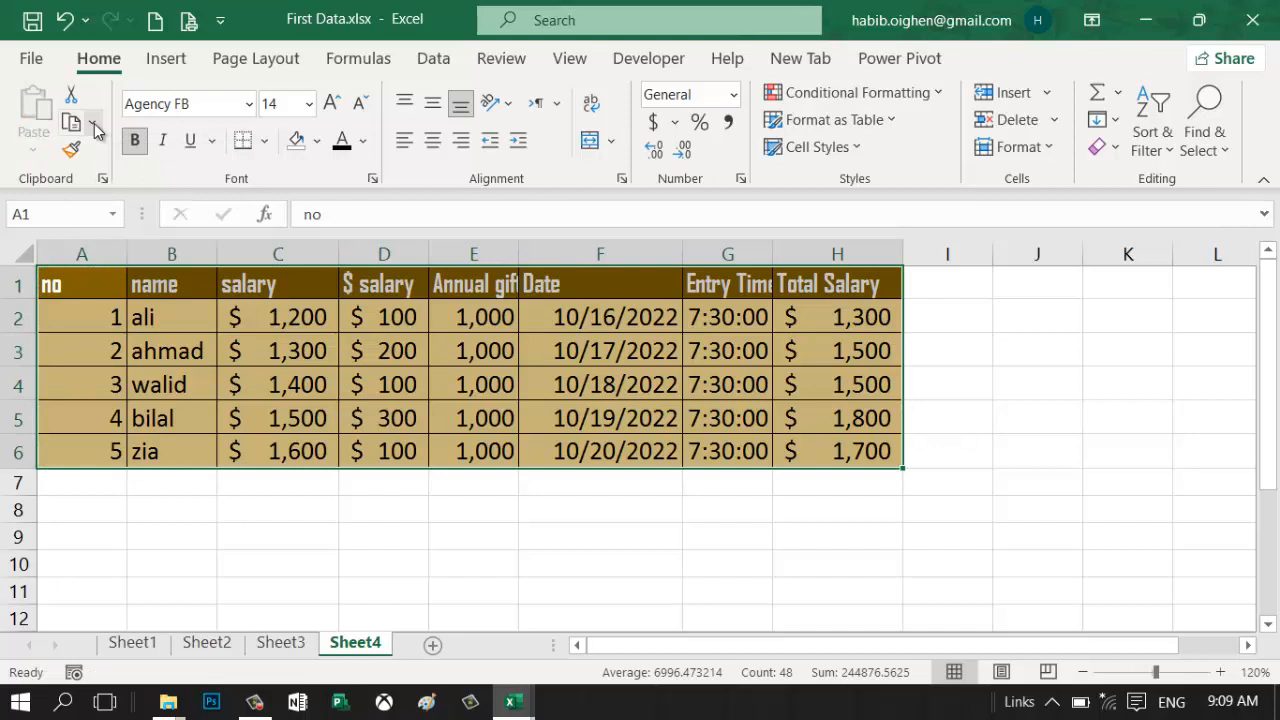
Copy the selected table as a picture, using the appearance as shown on screen and the Picture format
{"action": "left_click", "coordinate": [93, 125]}
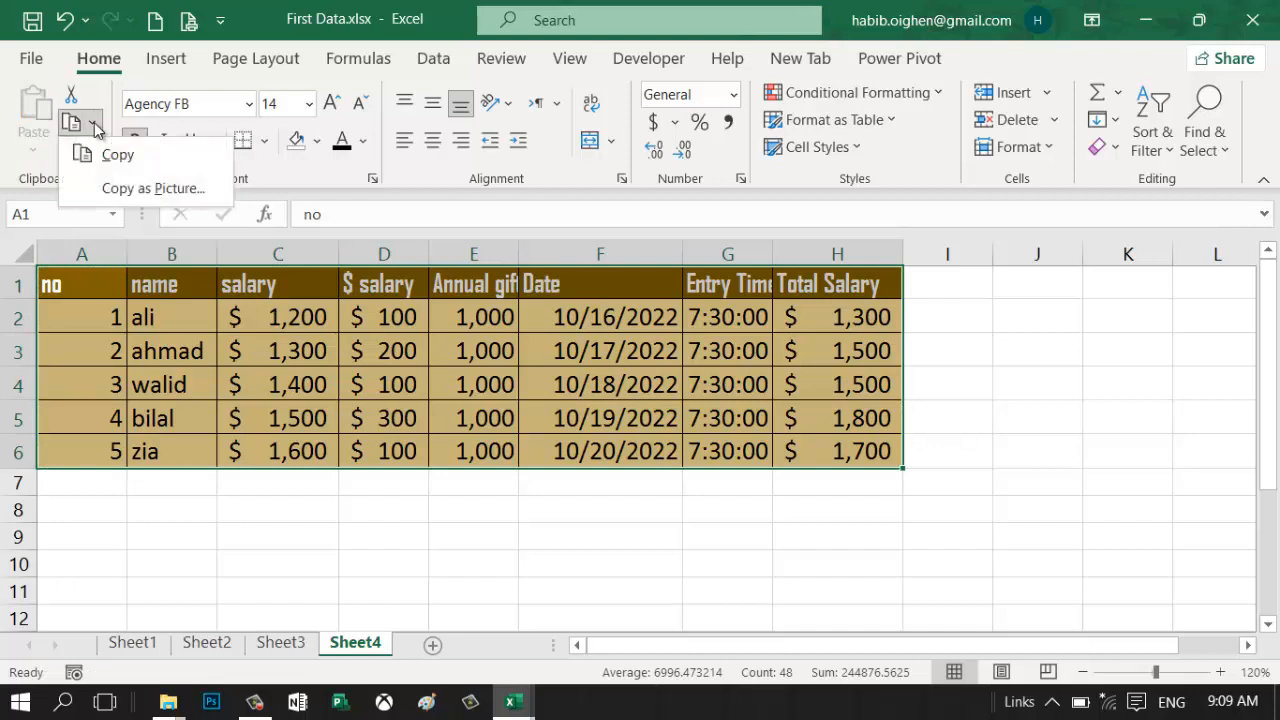
{"action": "left_click", "coordinate": [118, 188]}
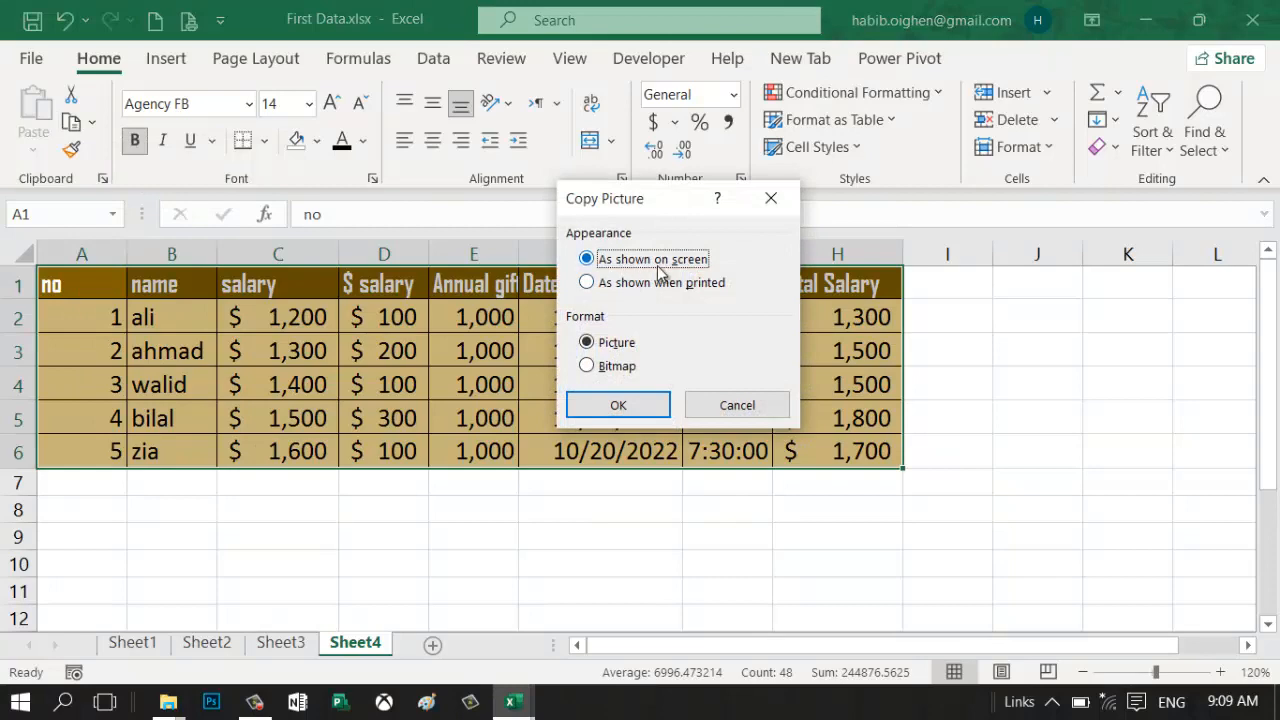
{"action": "left_click", "coordinate": [634, 417]}
Paste the table picture on a new sheet, moved down and enlarged to span roughly columns B to N
{"action": "left_click", "coordinate": [433, 645]}
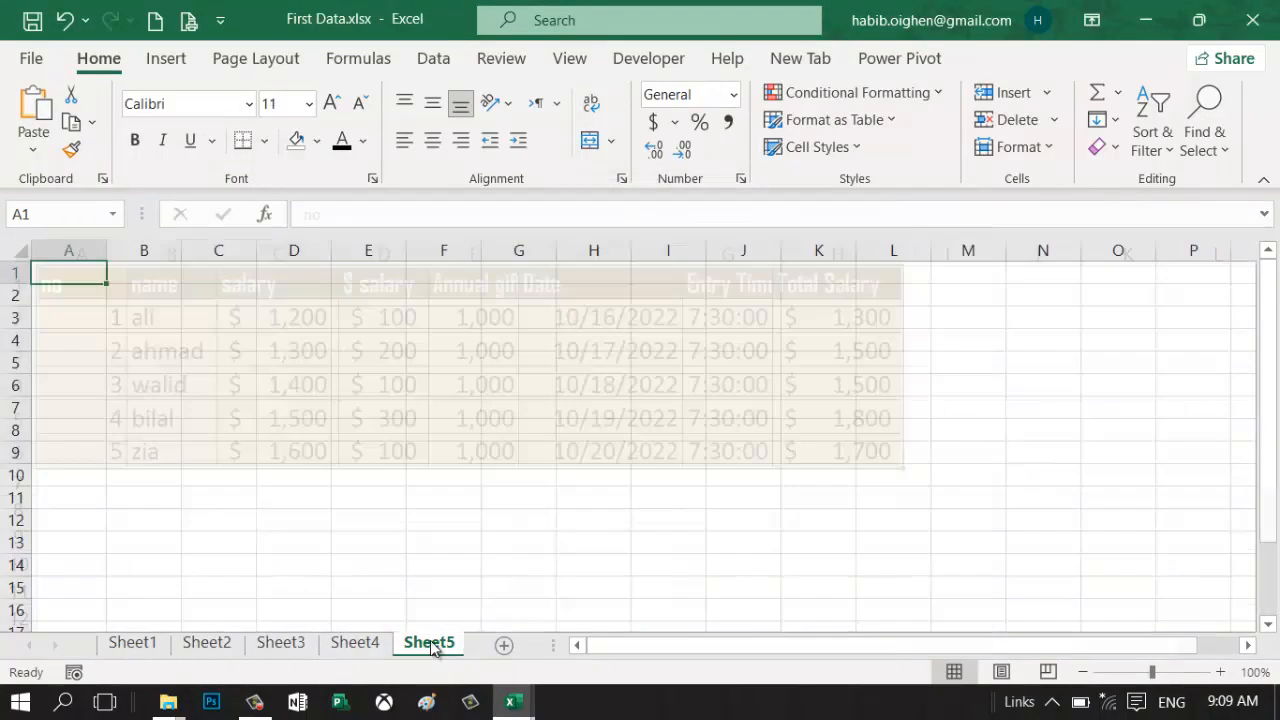
{"action": "left_click", "coordinate": [33, 108]}
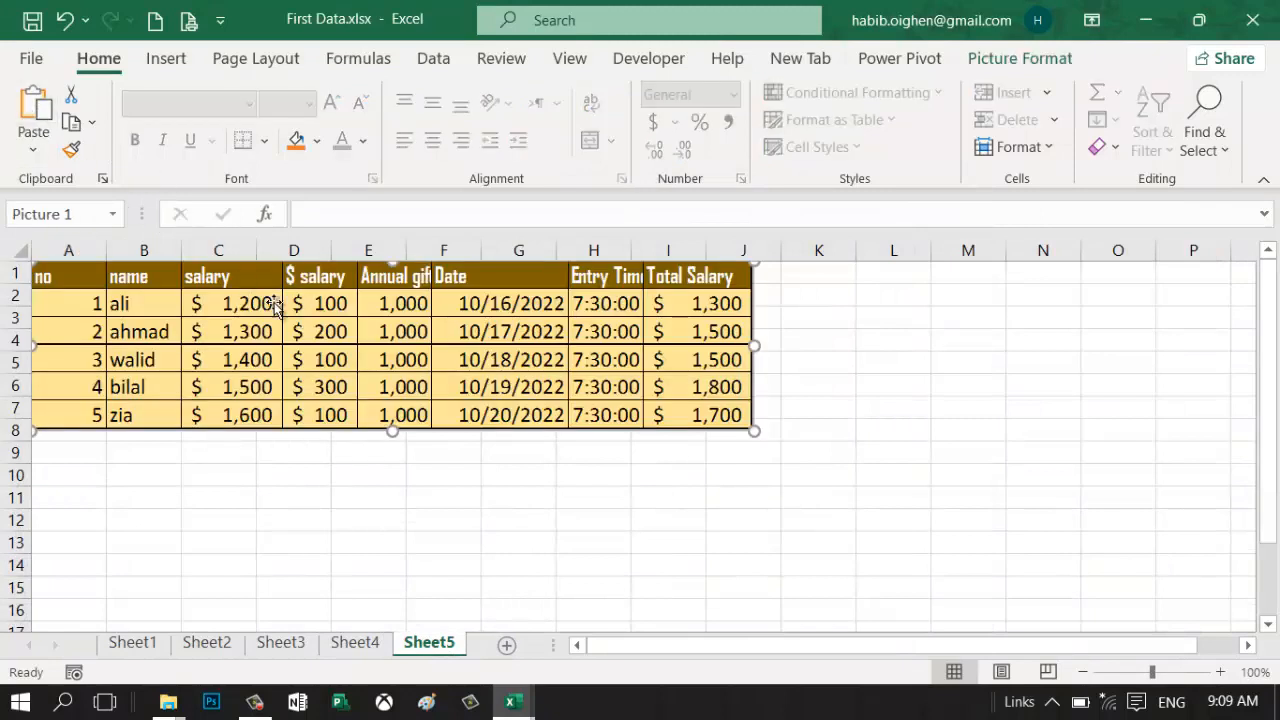
{"action": "left_click_drag", "start_coordinate": [275, 308], "coordinate": [364, 372]}
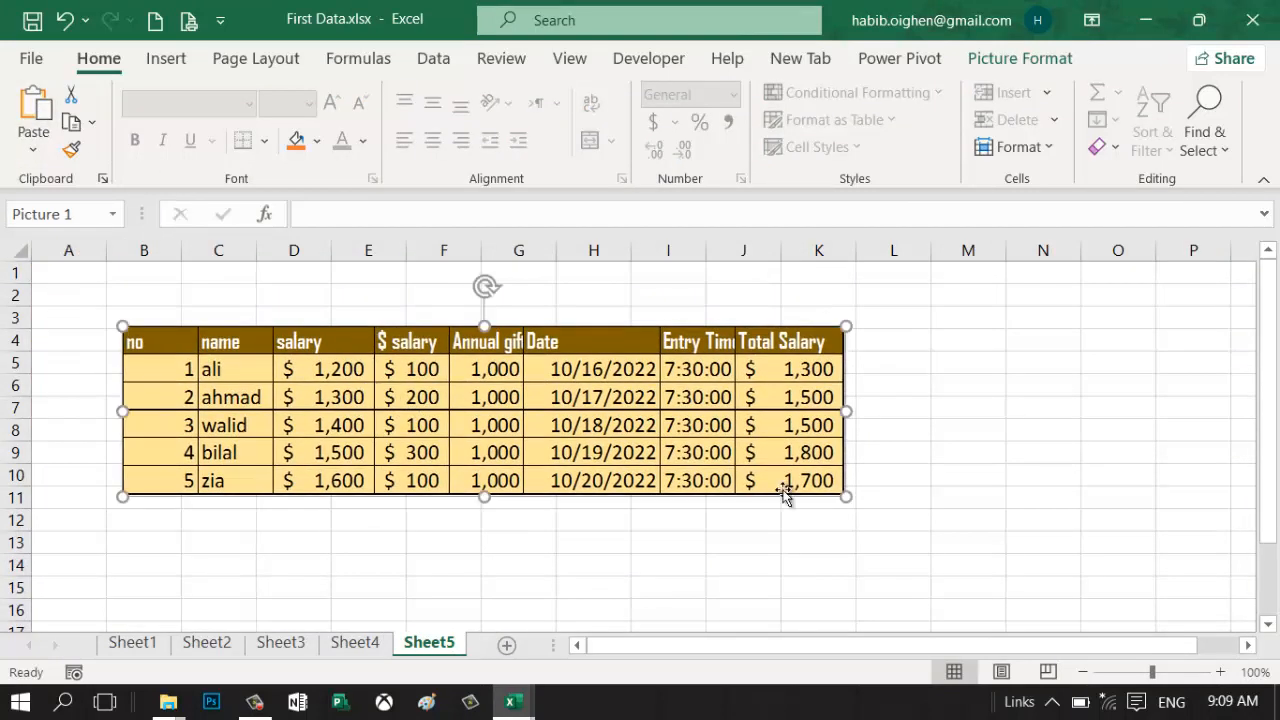
{"action": "left_click_drag", "start_coordinate": [846, 497], "coordinate": [927, 542]}
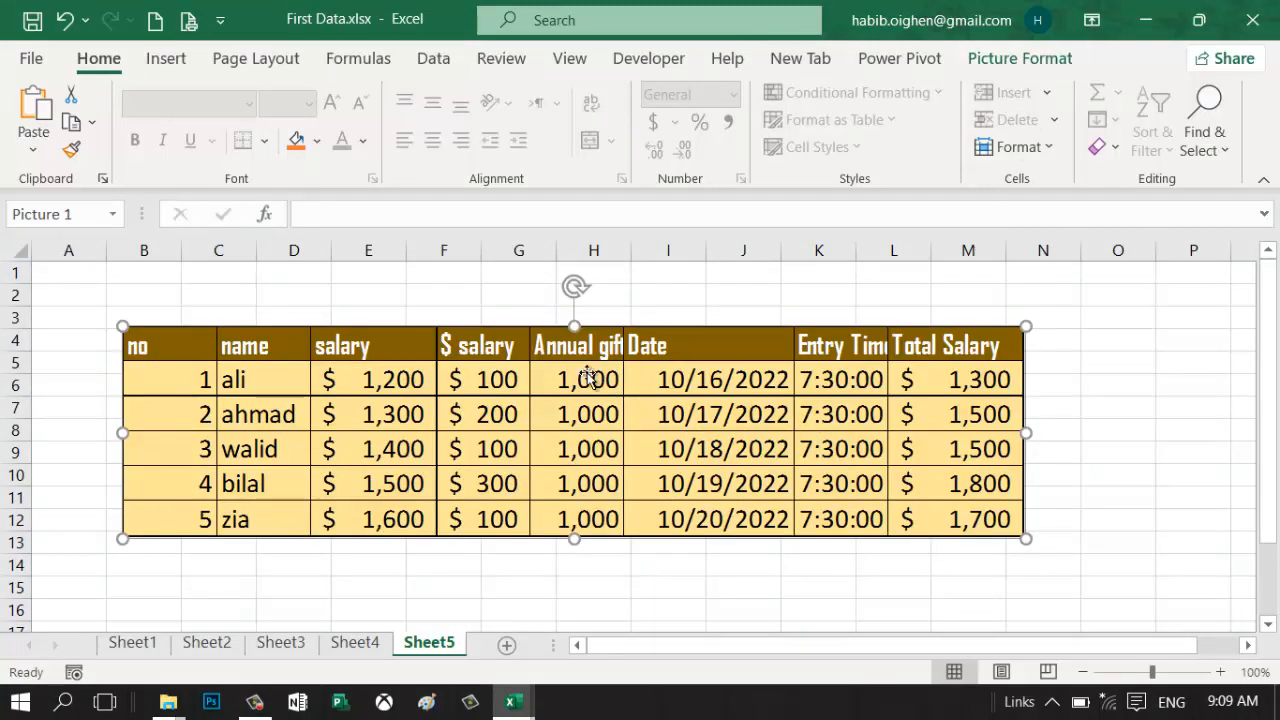
Save the table picture as Picture3.png in the Pictures library and delete it from Sheet5
{"action": "right_click", "coordinate": [510, 383]}
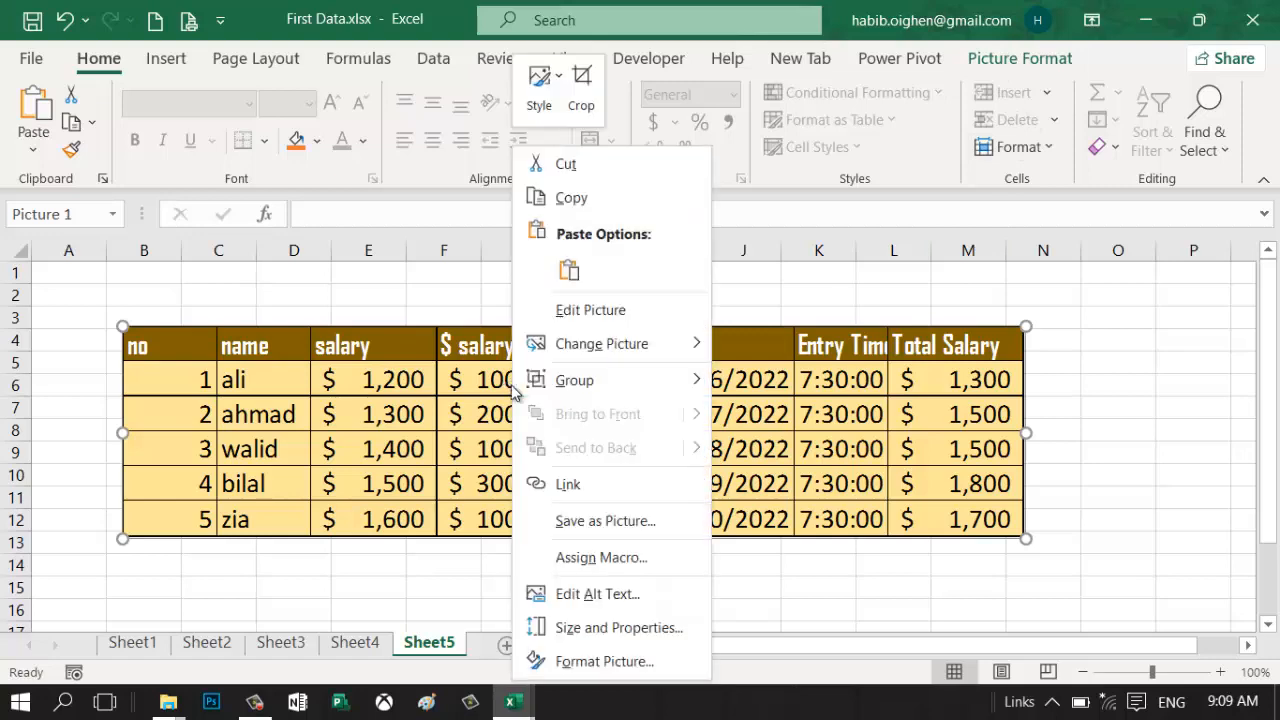
{"action": "left_click", "coordinate": [636, 522]}
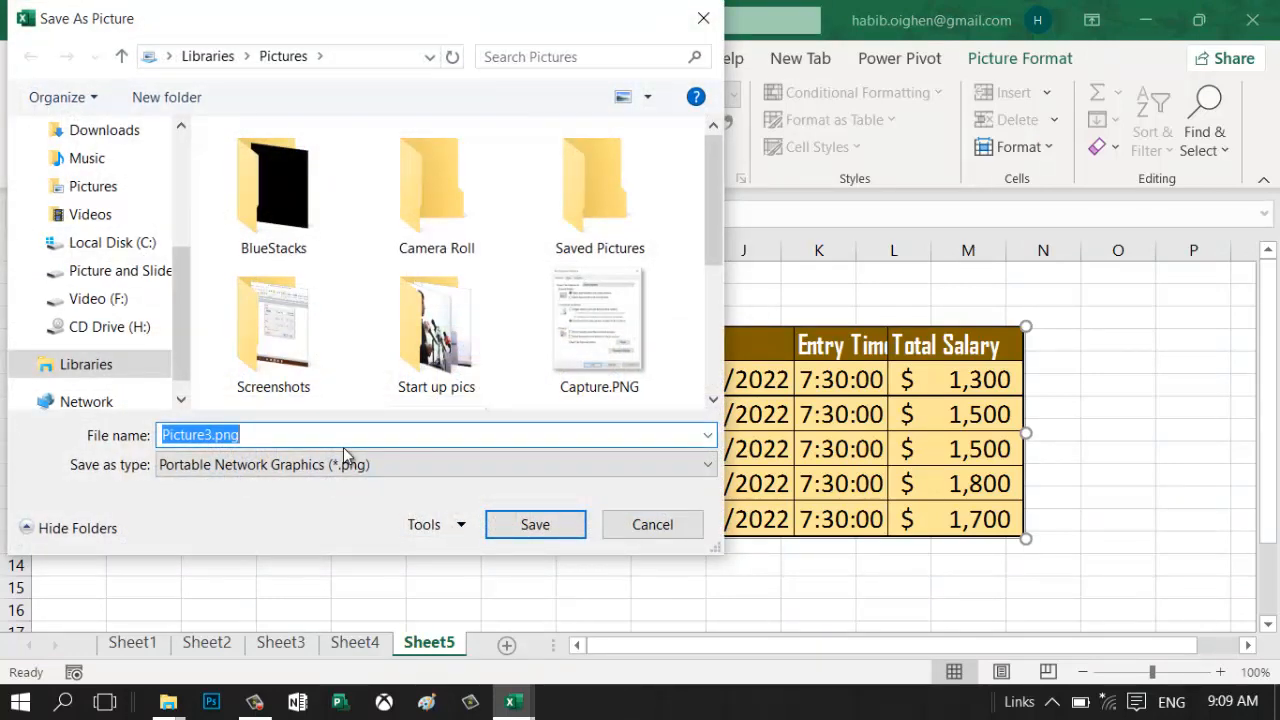
{"action": "key", "text": "Return"}
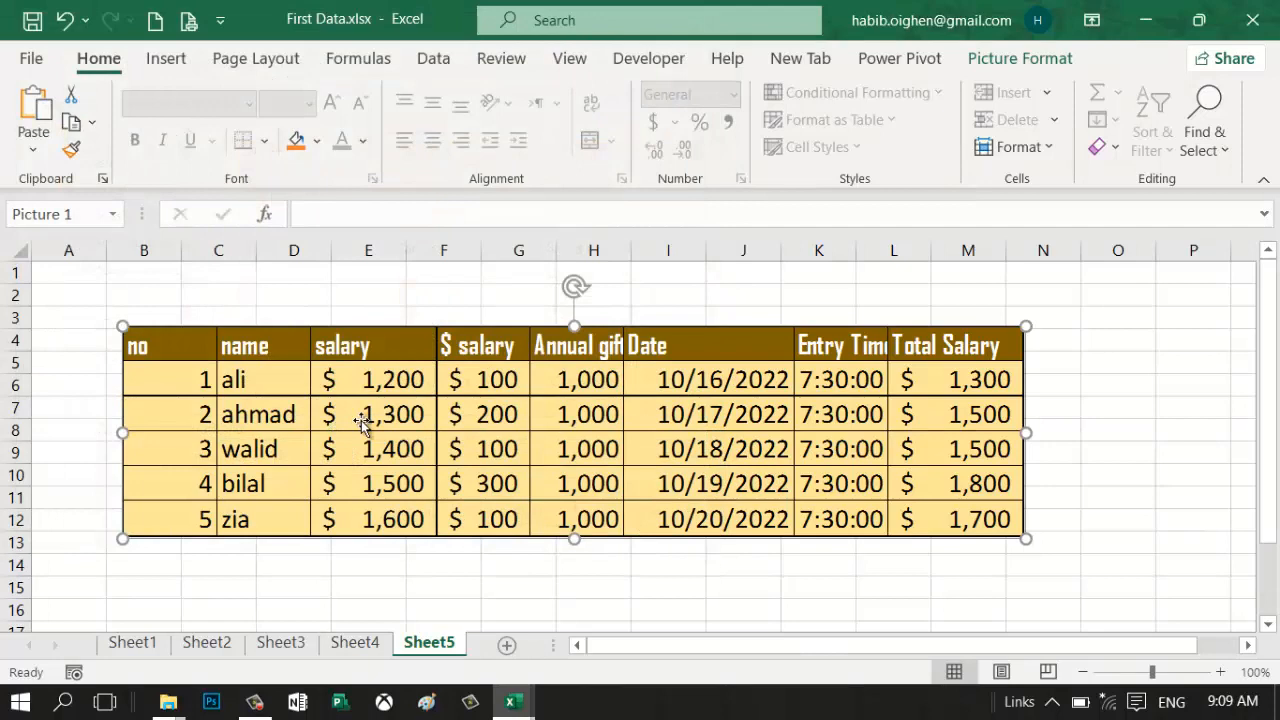
{"action": "key", "text": "Delete"}
Add a comment reading "These are total salary" to cell H2 on Sheet4, with its box moved slightly away from the table
{"action": "left_click", "coordinate": [355, 643]}
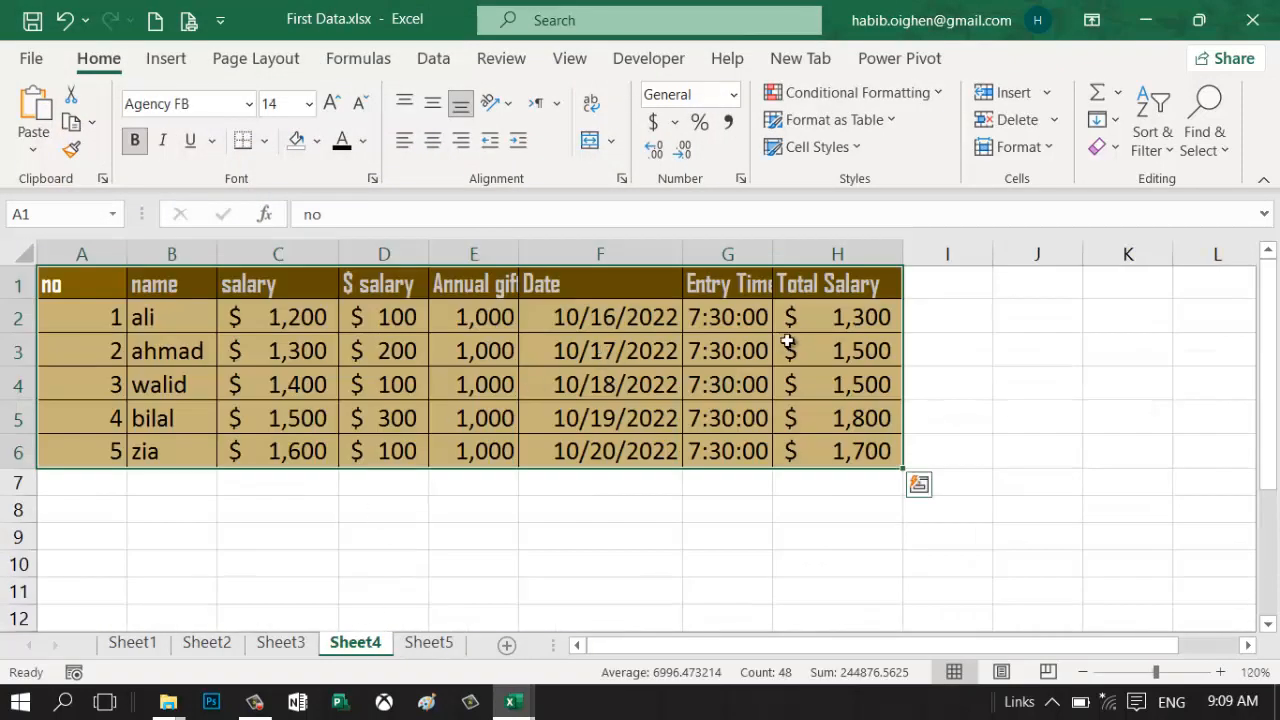
{"action": "left_click", "coordinate": [849, 348]}
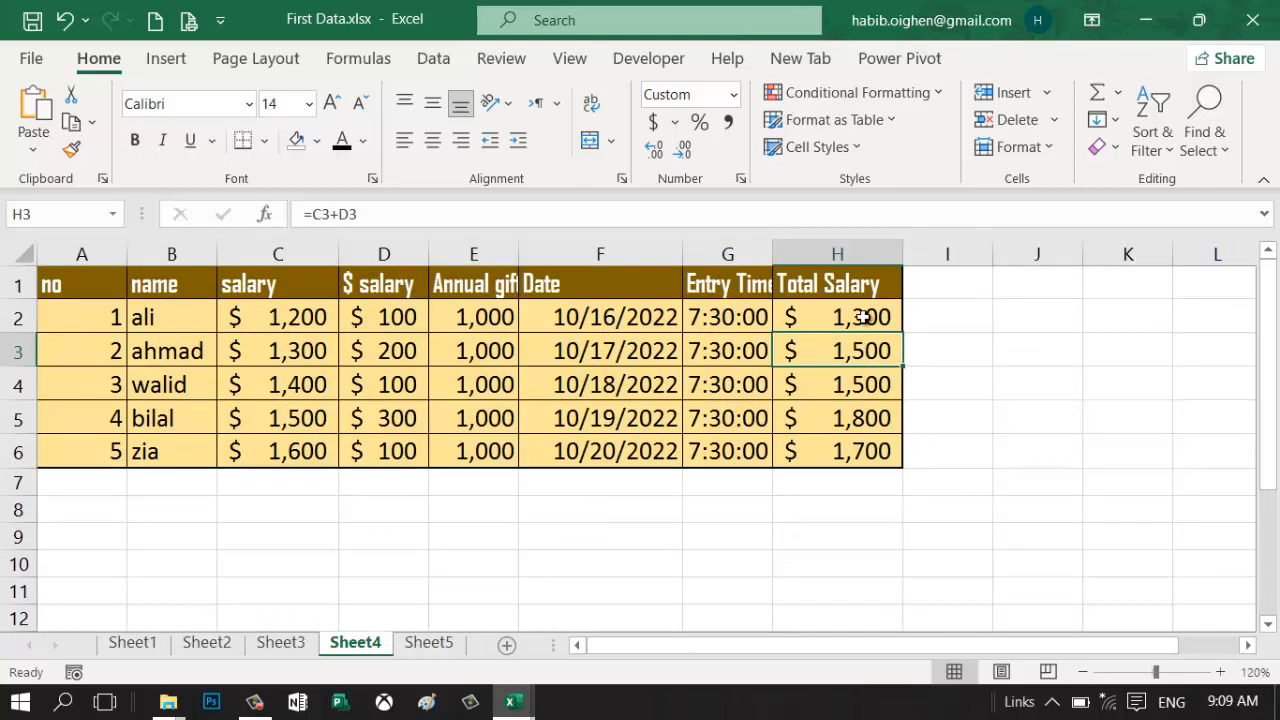
{"action": "right_click", "coordinate": [864, 318]}
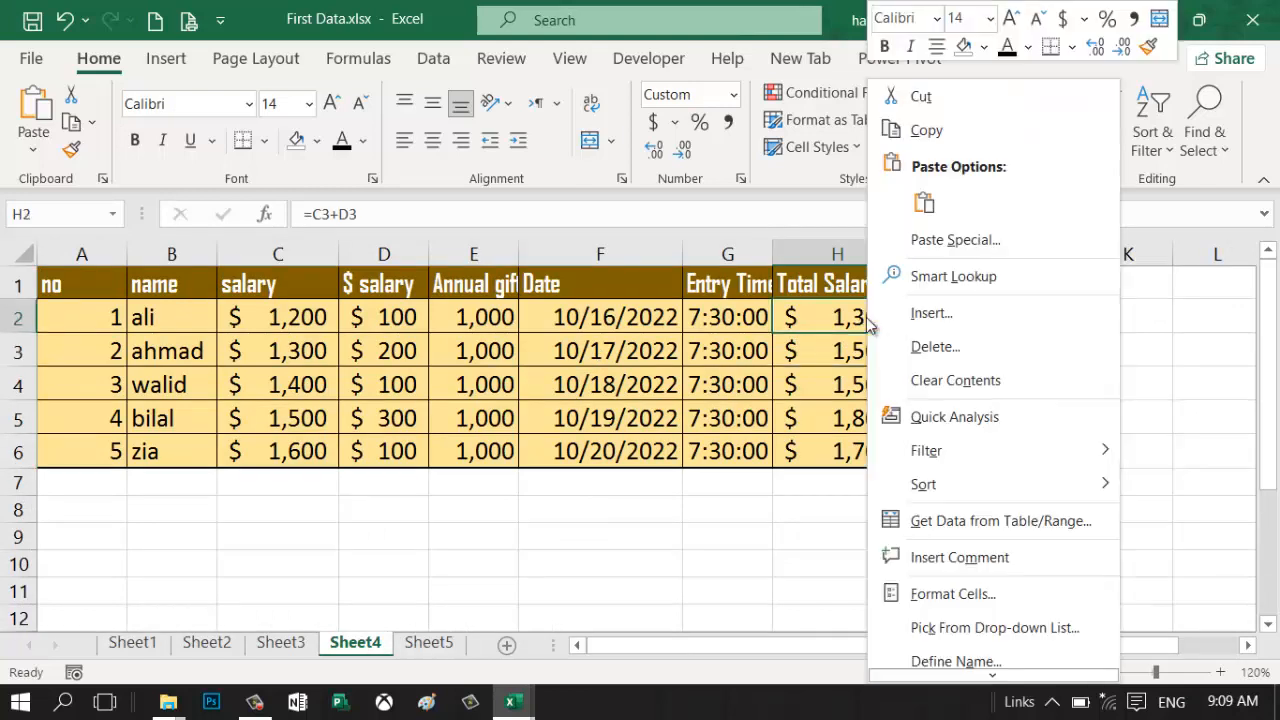
{"action": "left_click", "coordinate": [950, 557]}
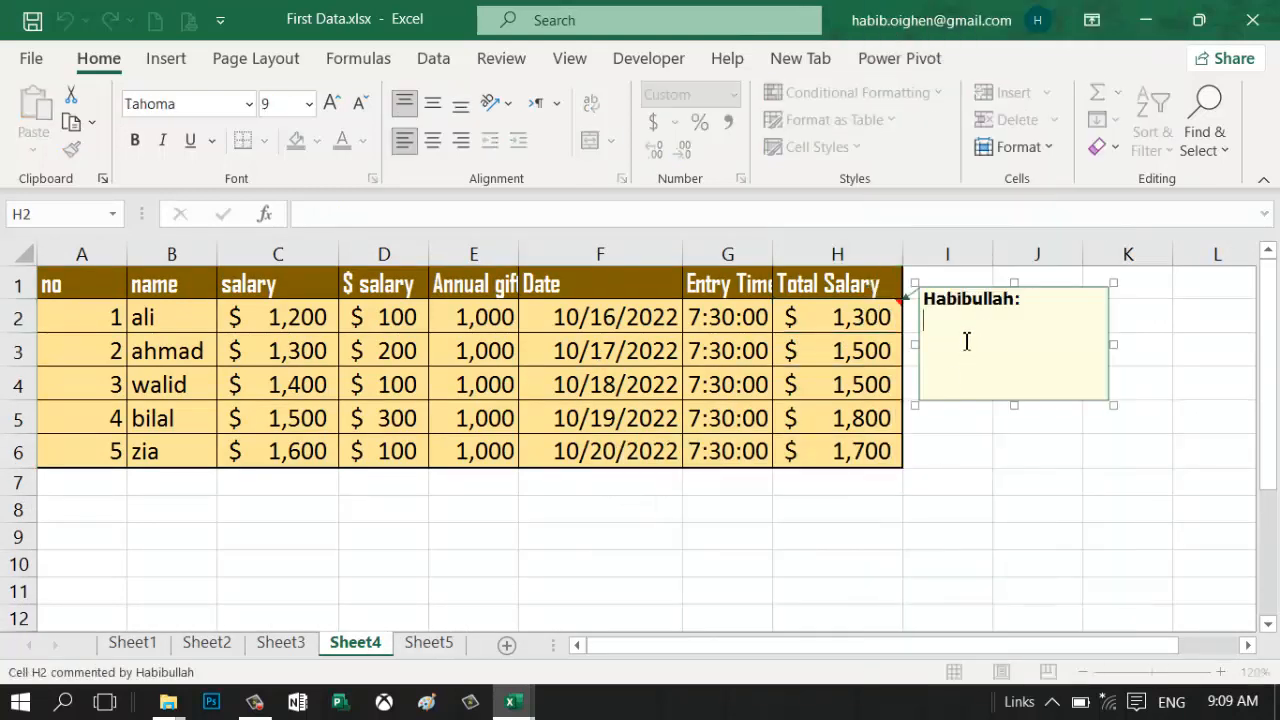
{"action": "left_click_drag", "start_coordinate": [975, 288], "coordinate": [1008, 299]}
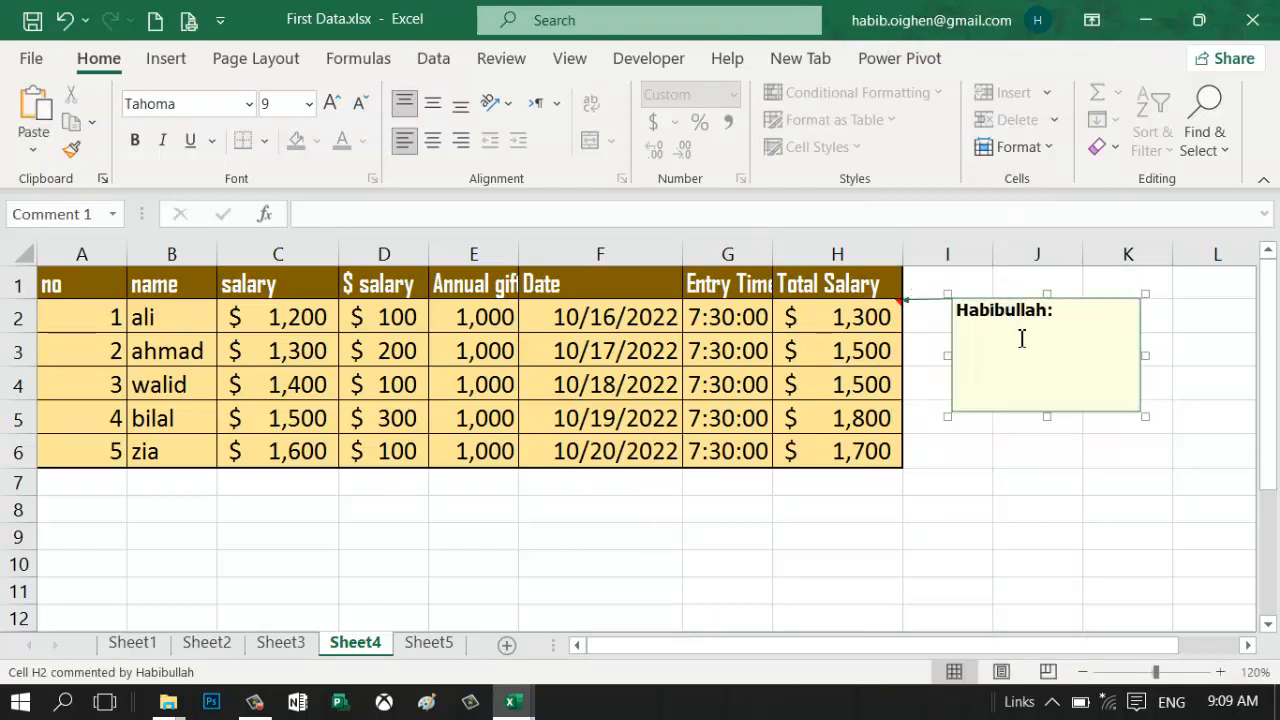
{"action": "type", "text": "These are total salary"}
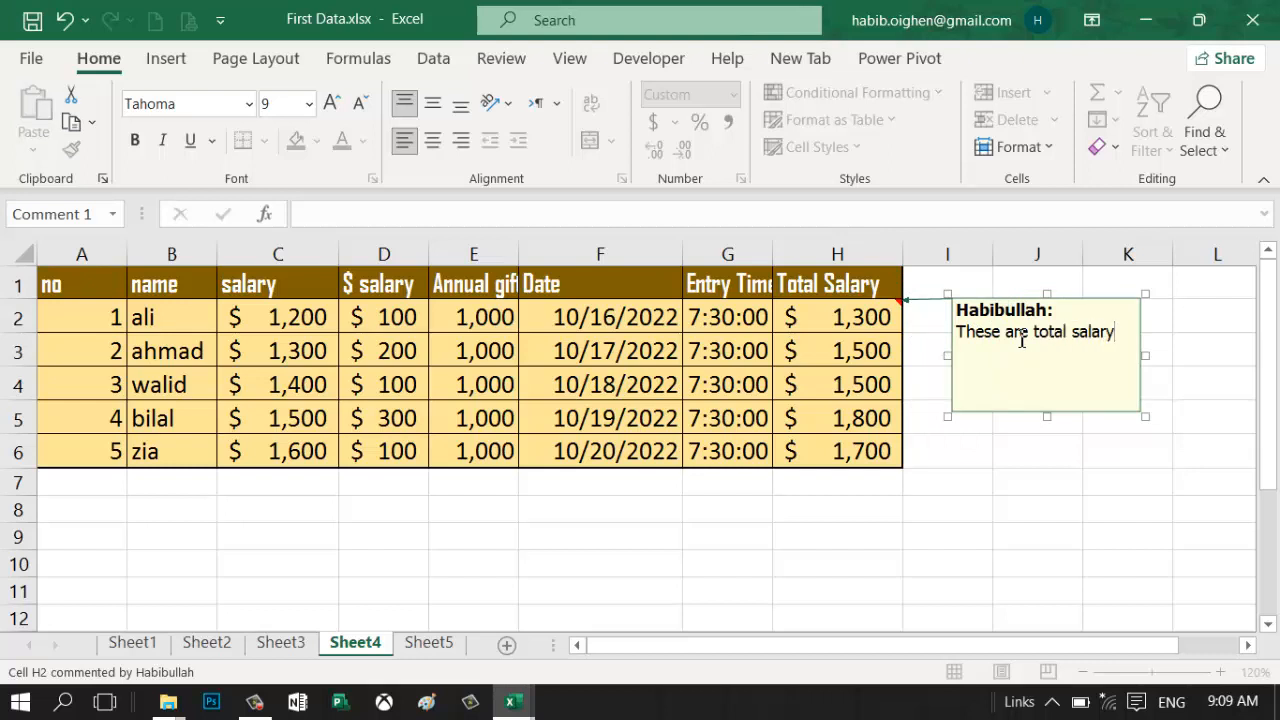
Copy the range A1:K7 on Sheet4, including the comment box, as a picture with the appearance as shown when printed
{"action": "left_click", "coordinate": [420, 342]}
{"action": "left_click", "coordinate": [100, 276]}
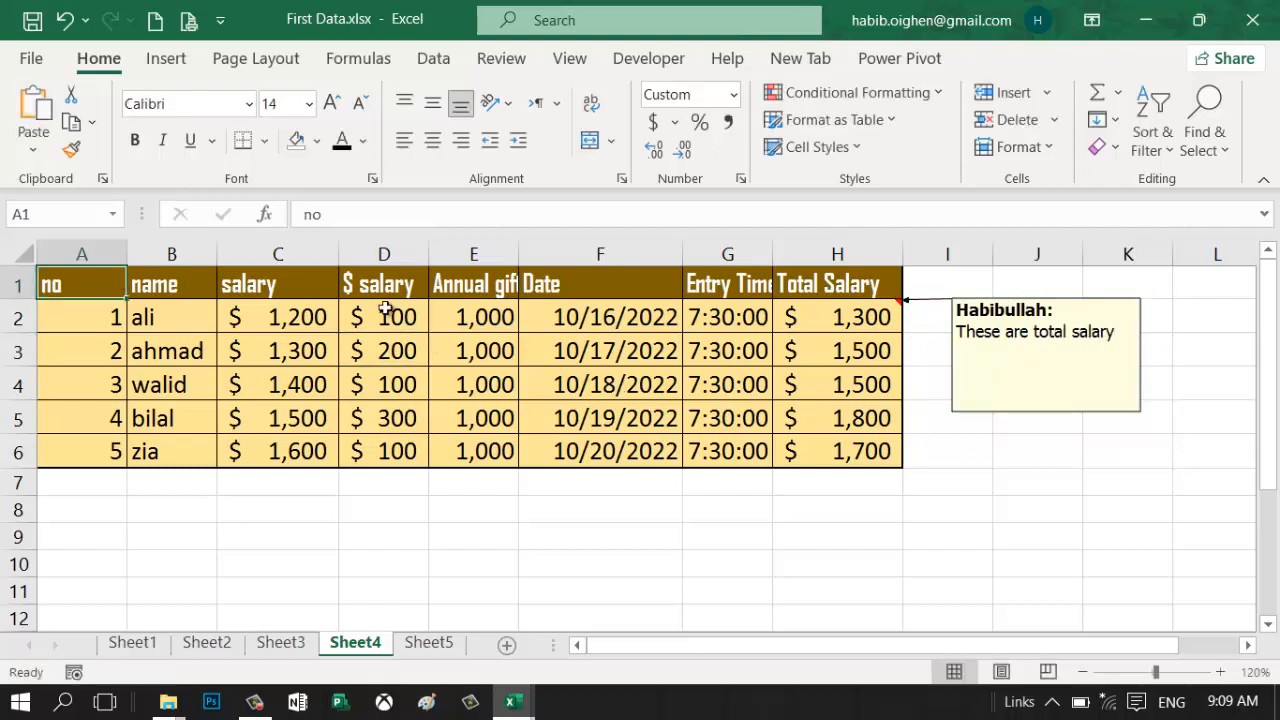
{"action": "left_click_drag", "start_coordinate": [385, 308], "coordinate": [1102, 491]}
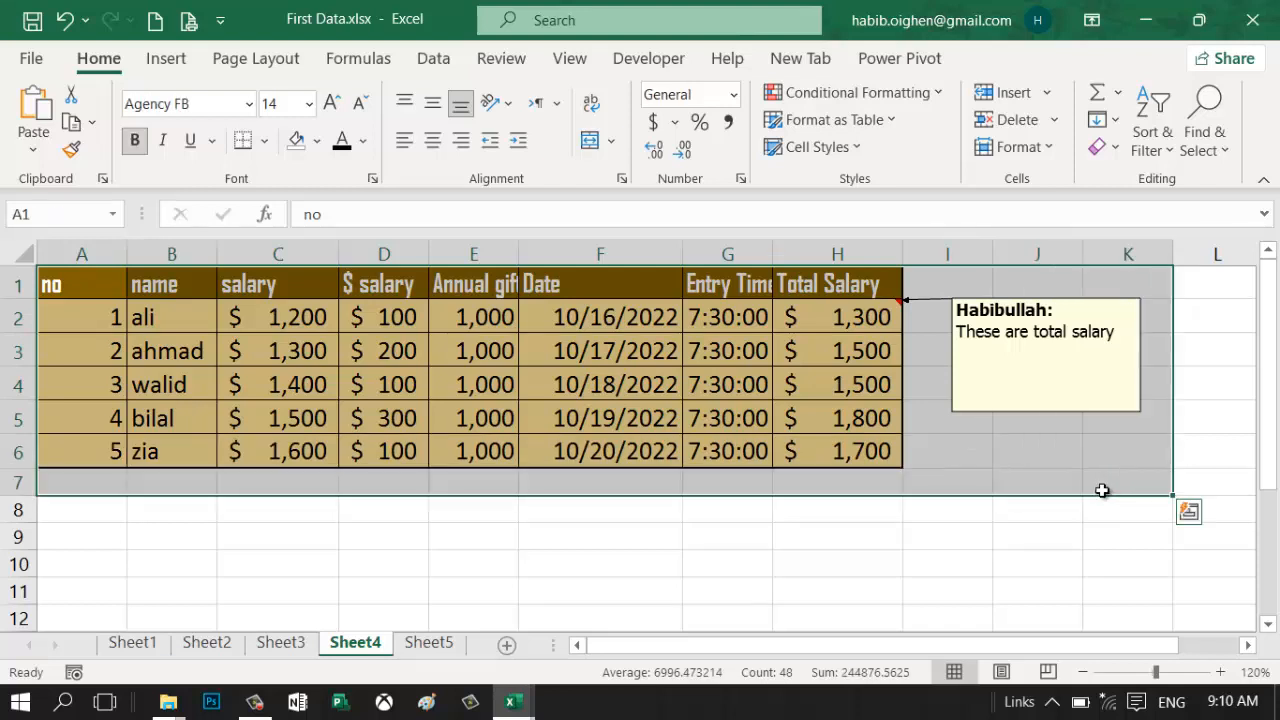
{"action": "left_click", "coordinate": [93, 122]}
{"action": "left_click", "coordinate": [117, 186]}
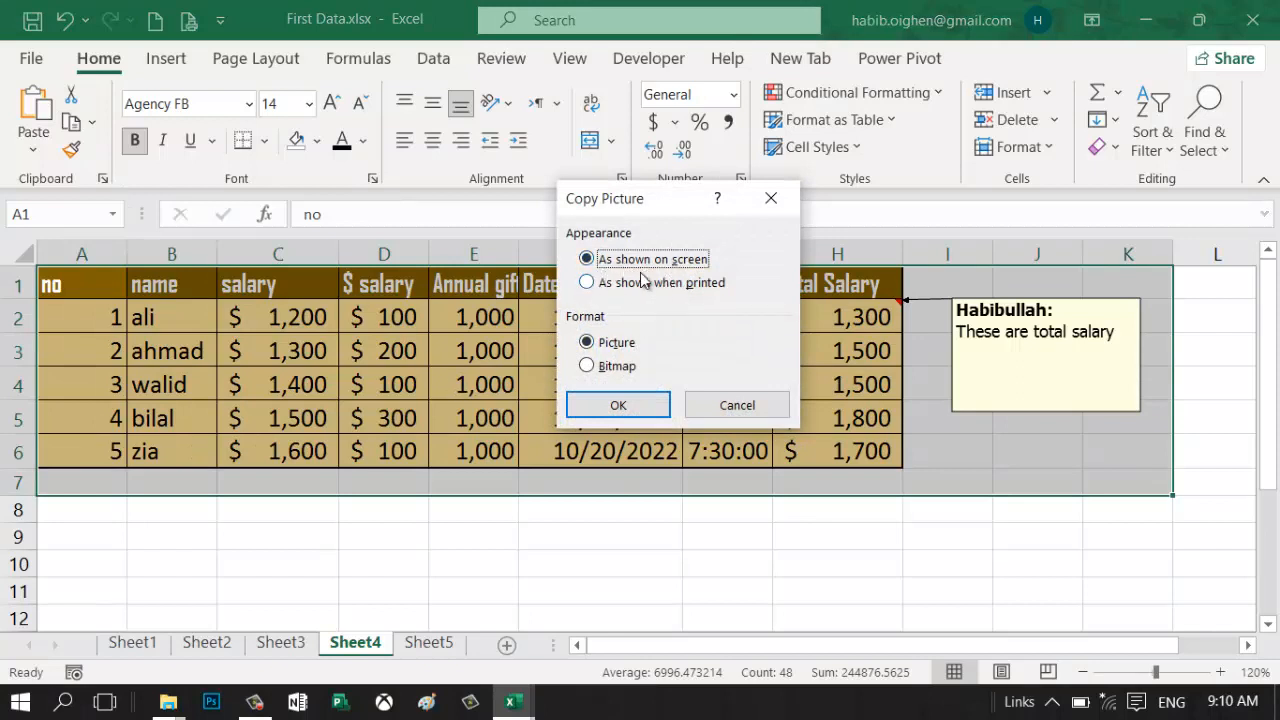
{"action": "left_click", "coordinate": [588, 283]}
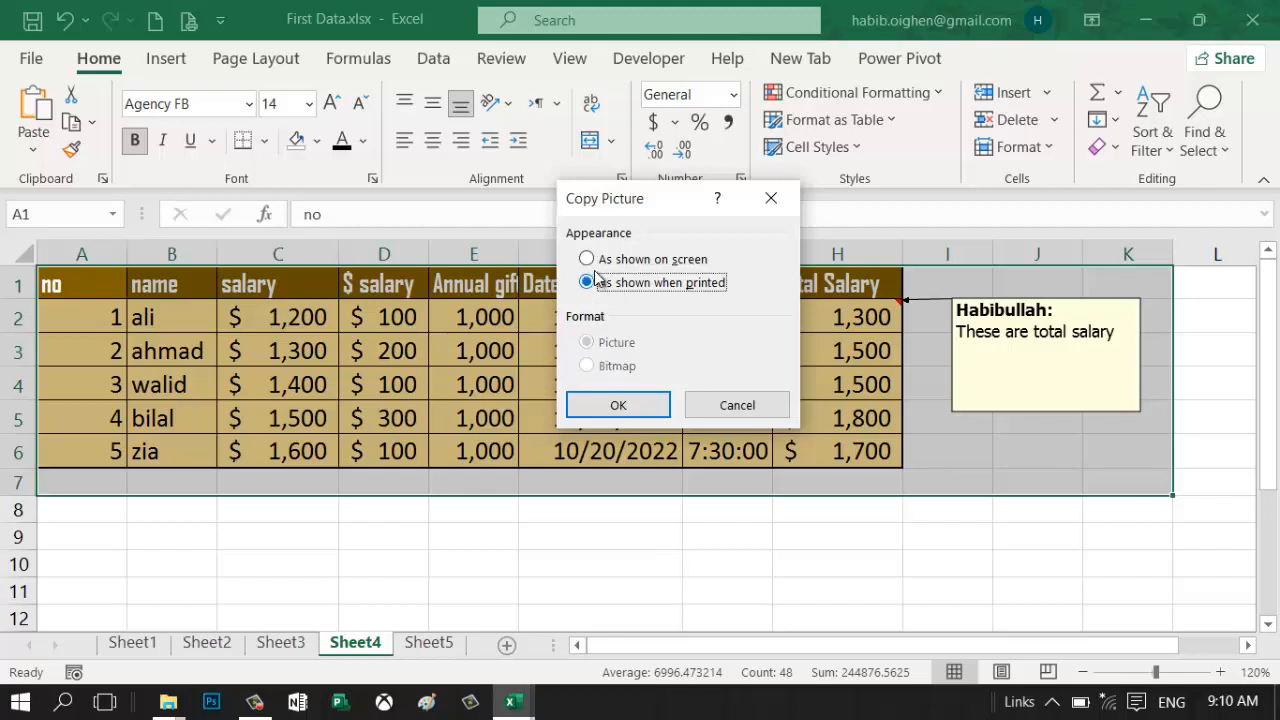
{"action": "left_click", "coordinate": [594, 261]}
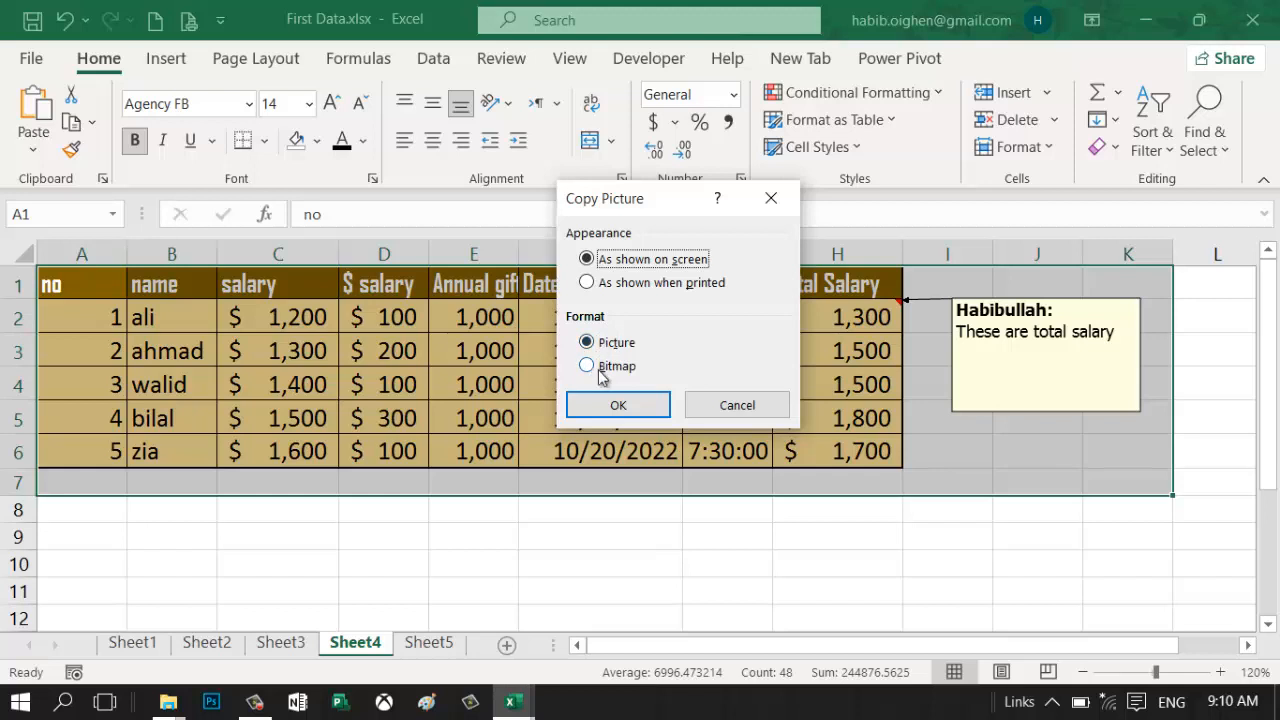
{"action": "left_click", "coordinate": [607, 285]}
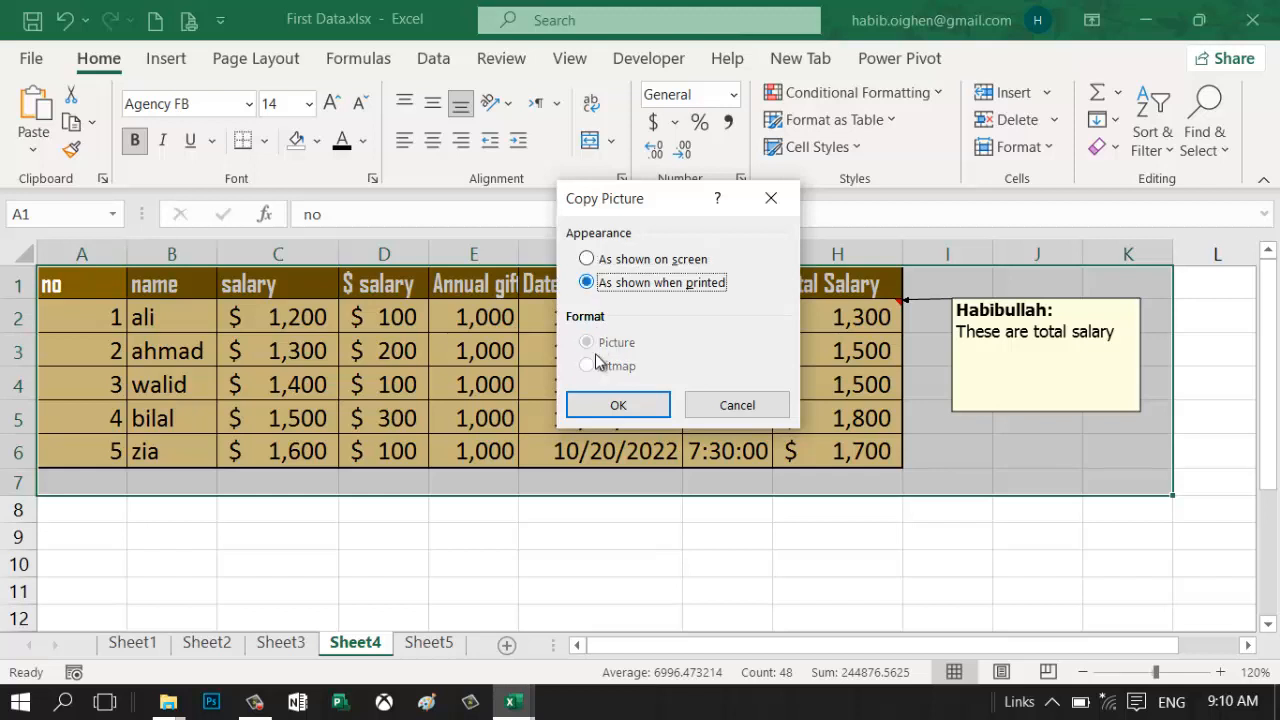
{"action": "left_click", "coordinate": [608, 407]}
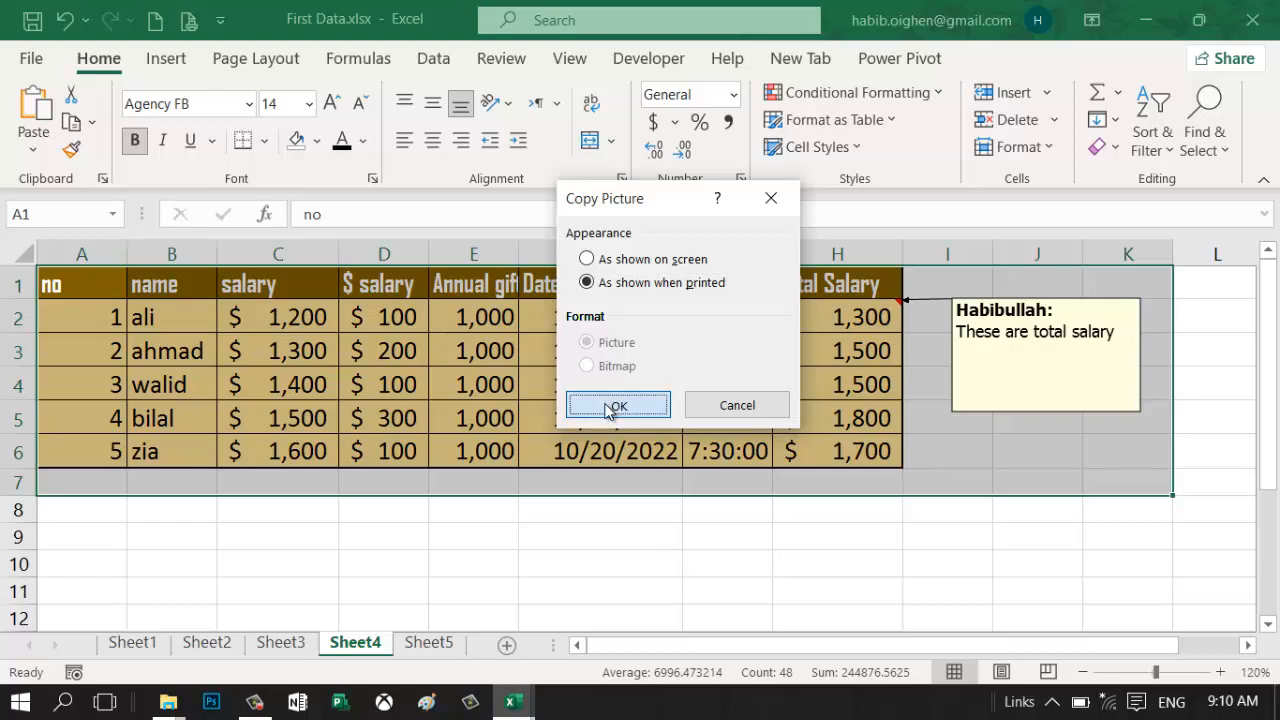
{"action": "left_click", "coordinate": [607, 410]}
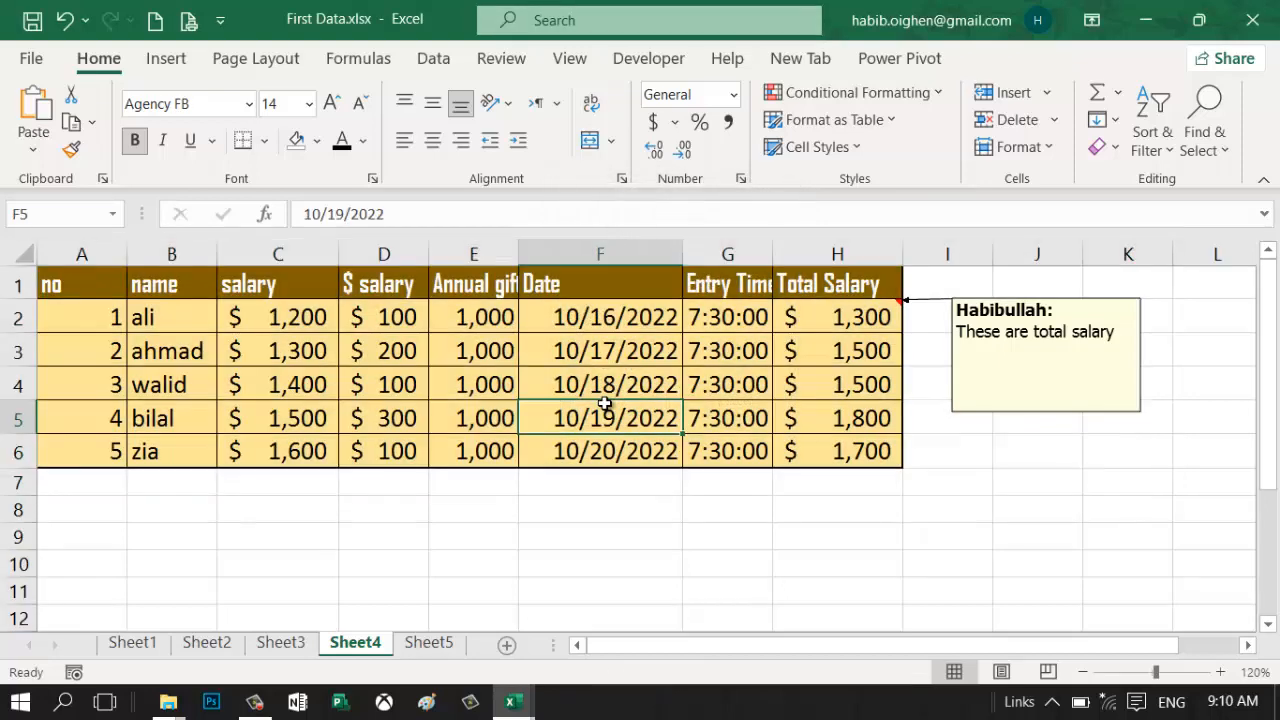
Paste the print-appearance picture on Sheet5, try it slightly lower and enlarged, and delete it
{"action": "left_click", "coordinate": [424, 648]}
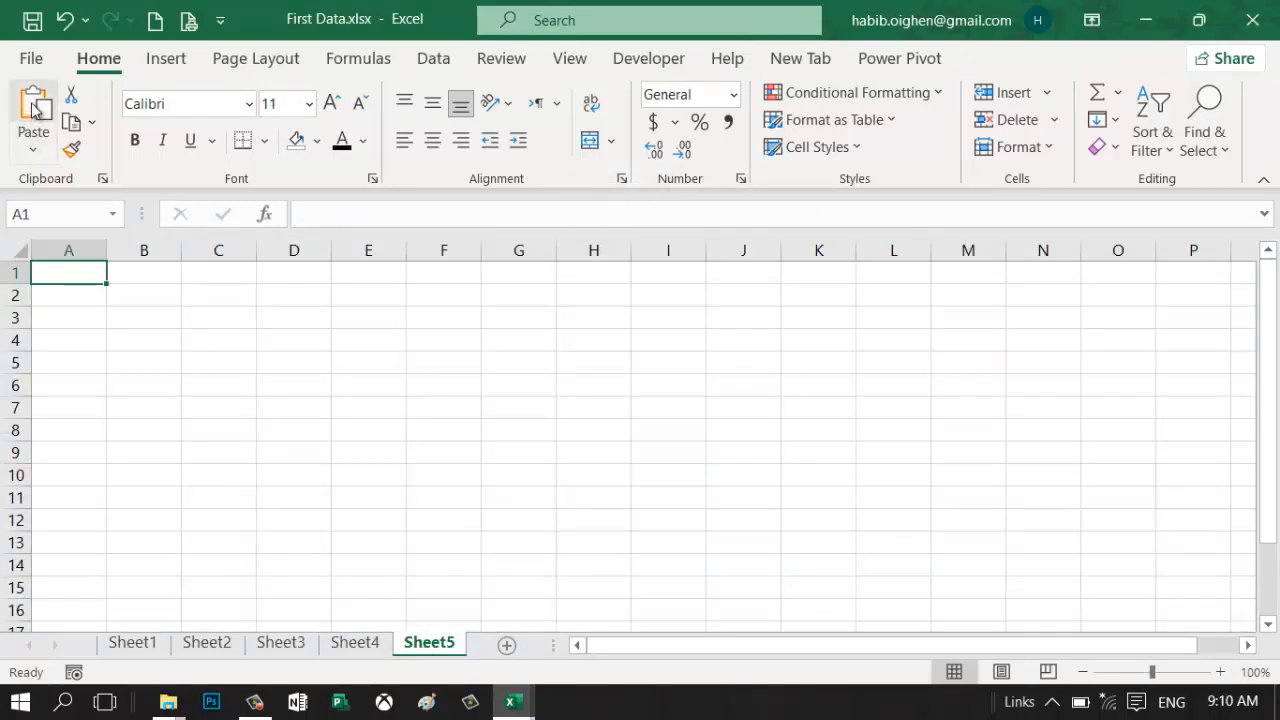
{"action": "left_click", "coordinate": [33, 108]}
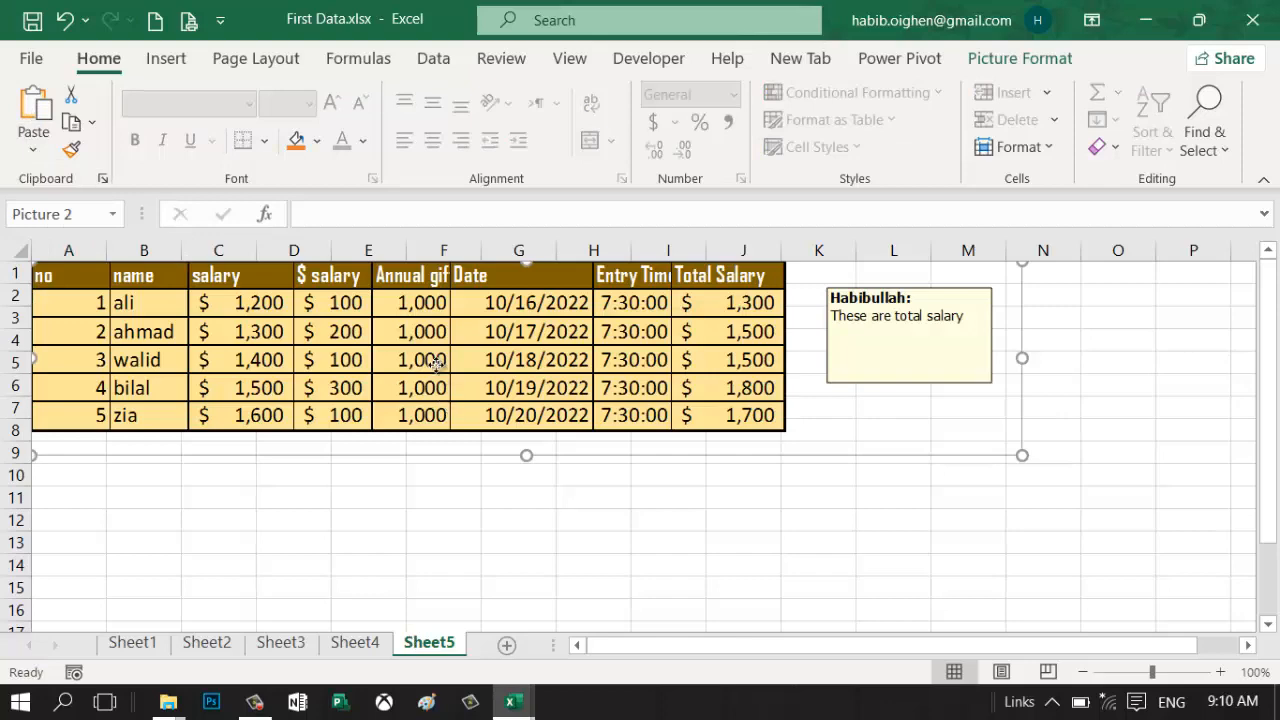
{"action": "left_click_drag", "start_coordinate": [441, 364], "coordinate": [457, 394]}
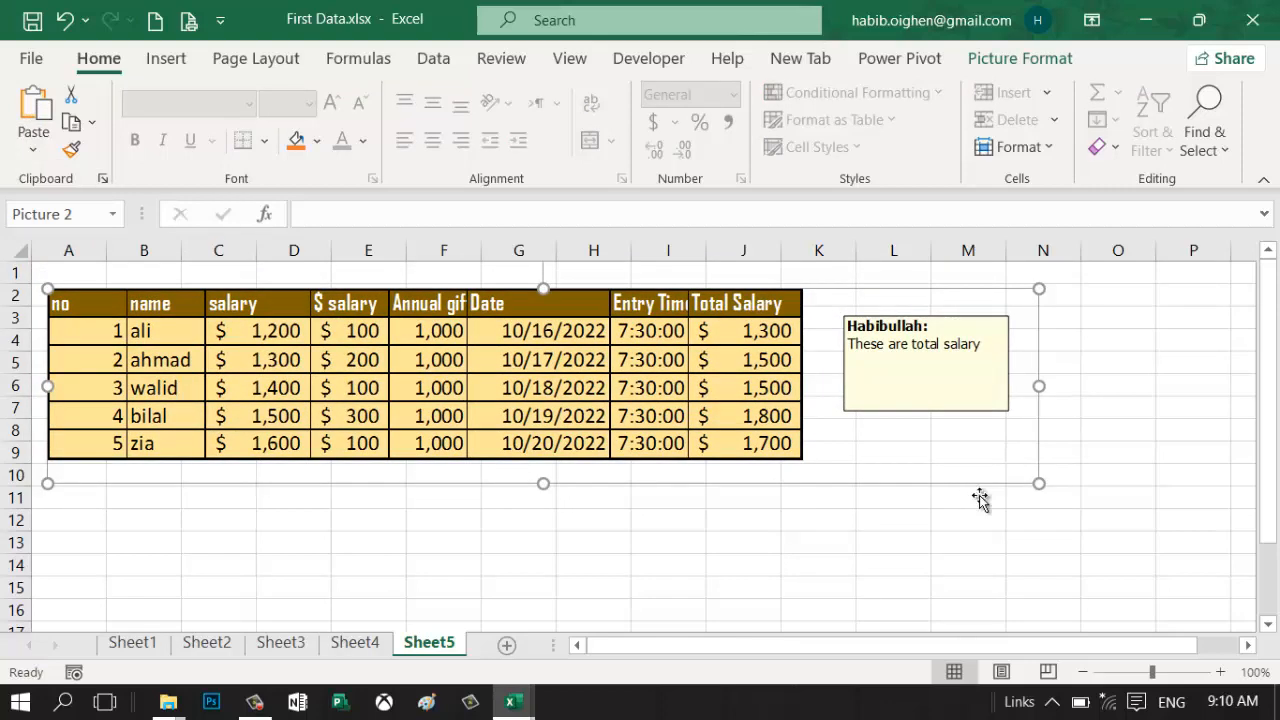
{"action": "left_click_drag", "start_coordinate": [1040, 484], "coordinate": [1108, 530]}
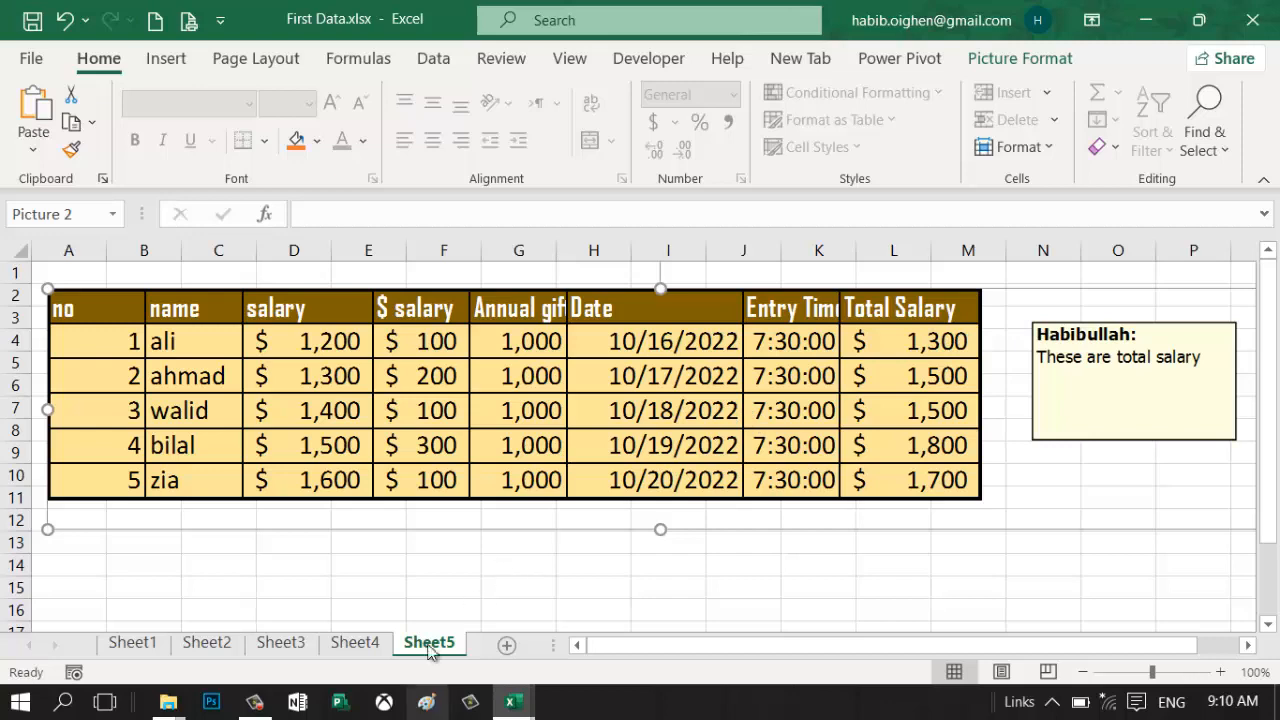
{"action": "key", "text": "Delete"}
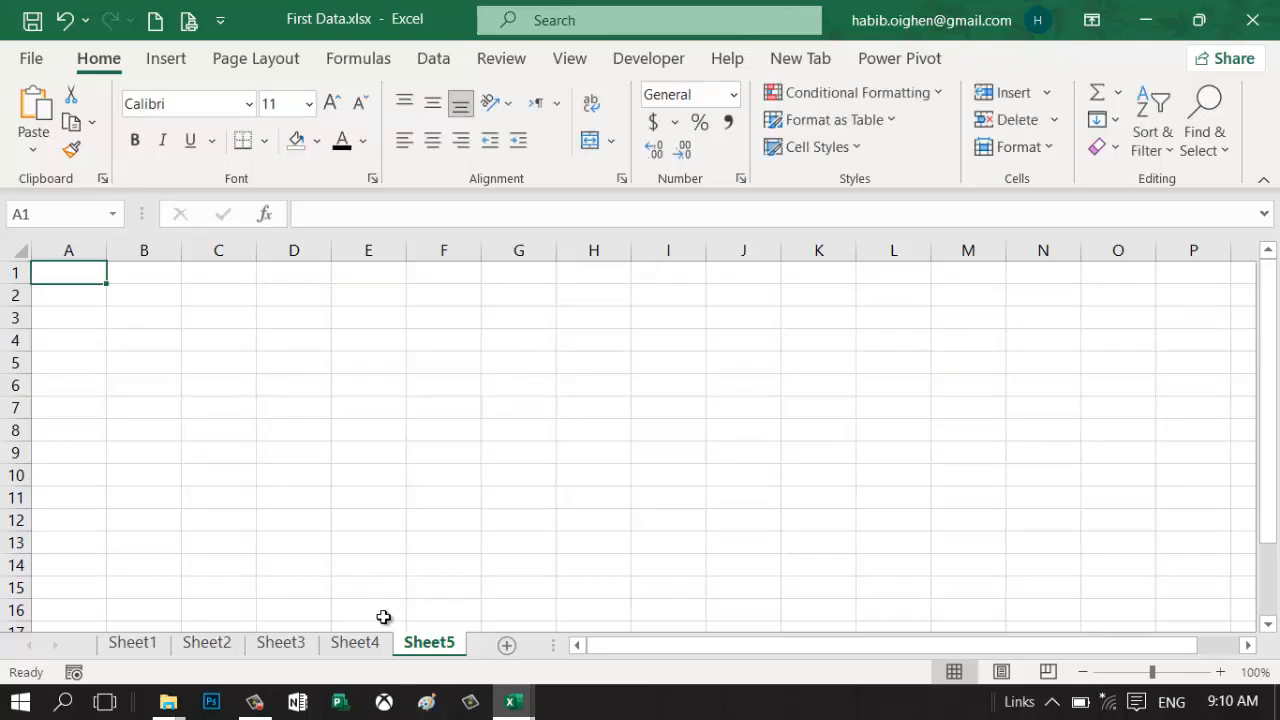
Copy the range A1:K7 on Sheet4 as a picture, using the appearance as shown on screen and the Picture format
{"action": "left_click", "coordinate": [368, 645]}
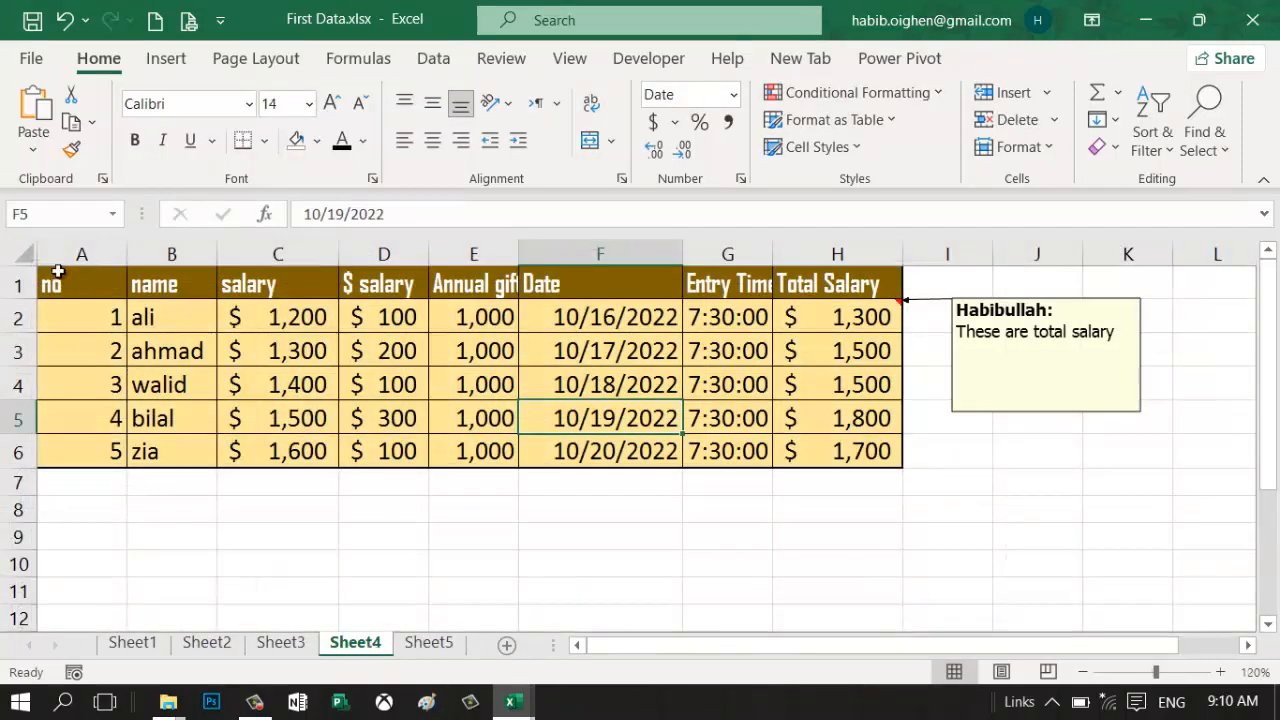
{"action": "left_click_drag", "start_coordinate": [57, 282], "coordinate": [1104, 481]}
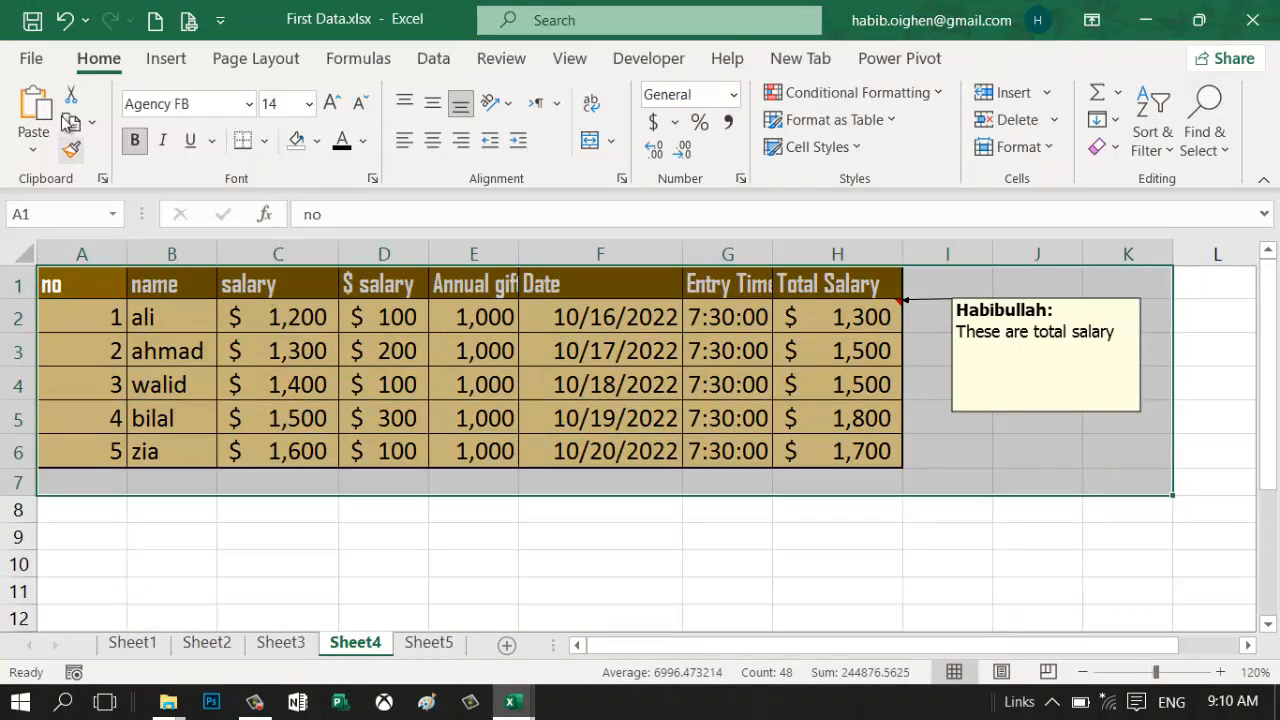
{"action": "left_click", "coordinate": [91, 122]}
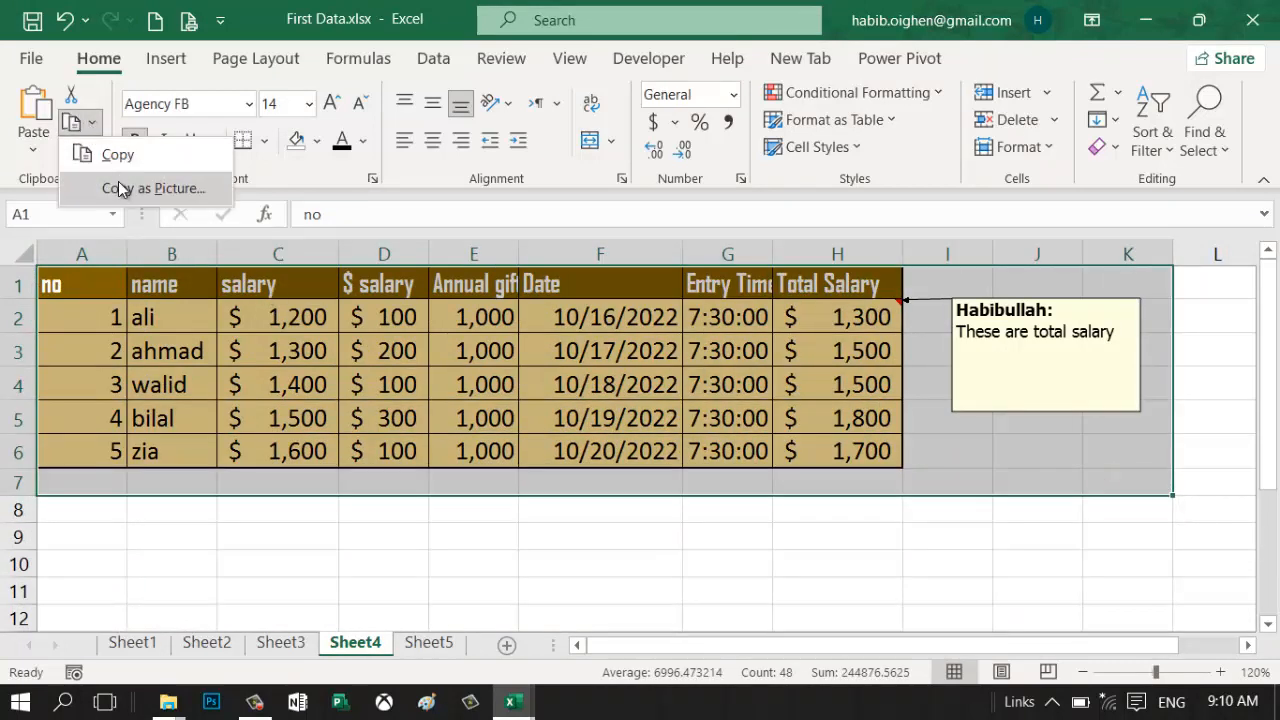
{"action": "left_click", "coordinate": [120, 186]}
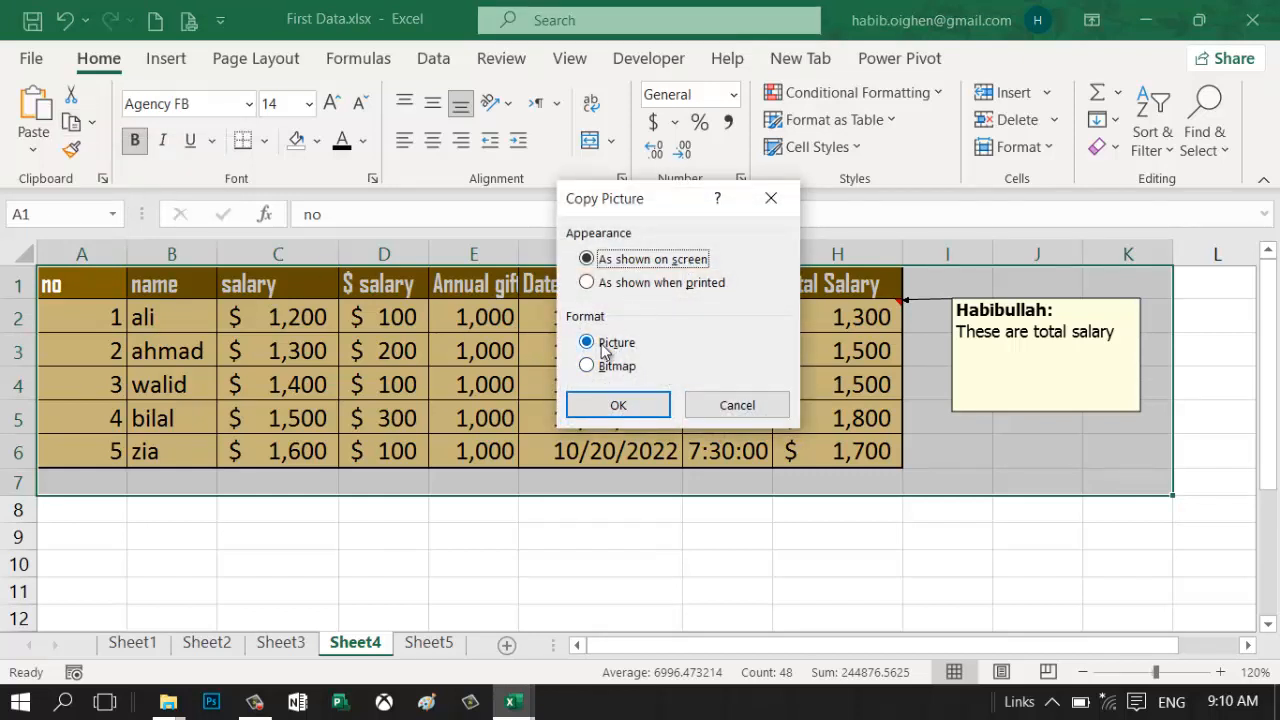
{"action": "left_click", "coordinate": [618, 405]}
Paste the screen-appearance picture on Sheet5, moved down to about row 2 and enlarged to span roughly columns A to P
{"action": "left_click", "coordinate": [433, 645]}
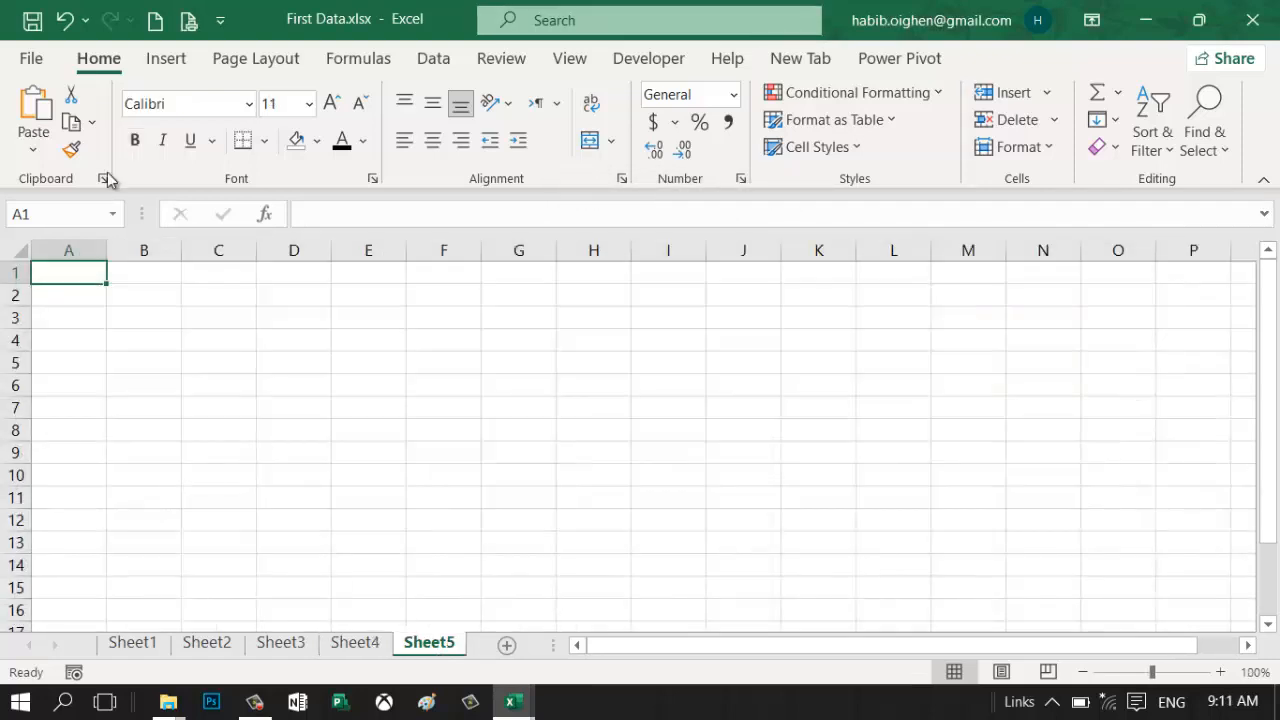
{"action": "left_click", "coordinate": [34, 105]}
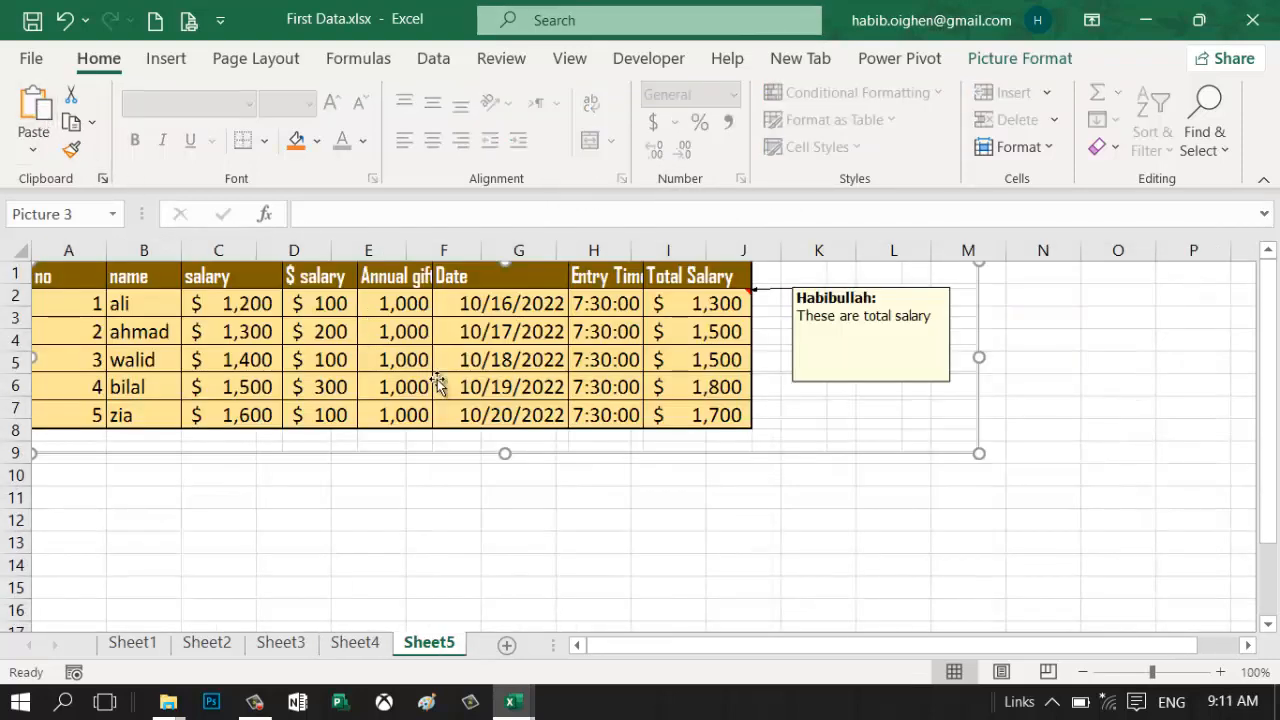
{"action": "left_click_drag", "start_coordinate": [450, 348], "coordinate": [478, 381]}
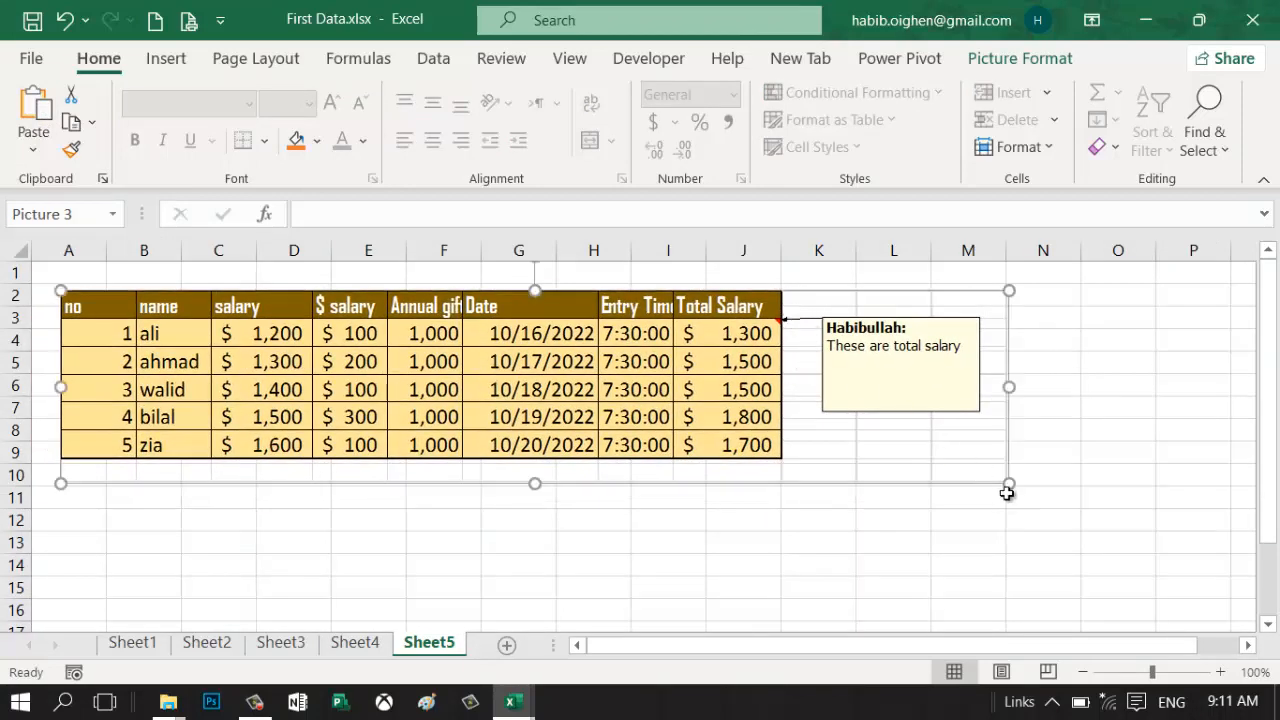
{"action": "left_click_drag", "start_coordinate": [1009, 484], "coordinate": [1247, 537]}
Reposition the enlarged table picture so it starts at about row 3, and delete it from Sheet5
{"action": "left_click_drag", "start_coordinate": [903, 451], "coordinate": [831, 439]}
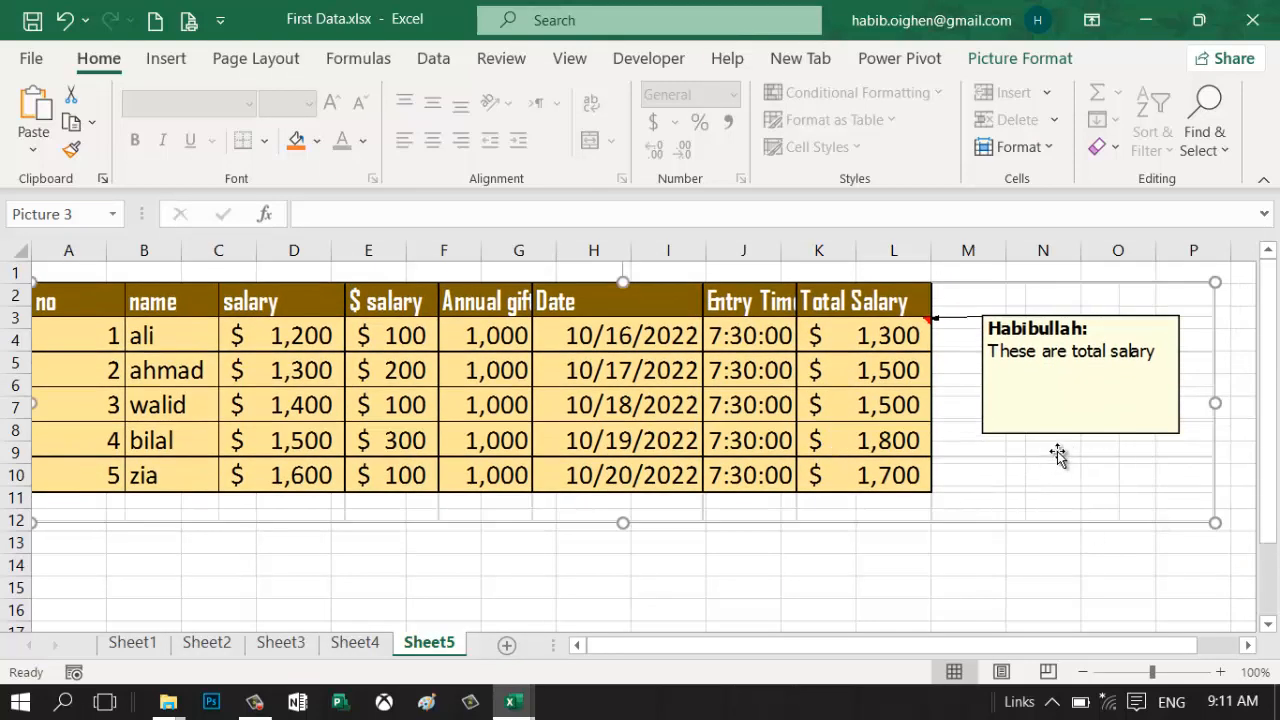
{"action": "mouse_move", "coordinate": [814, 409]}
{"action": "left_mouse_down"}
{"action": "mouse_move", "coordinate": [851, 436]}
{"action": "mouse_move", "coordinate": [800, 412]}
{"action": "left_mouse_up"}
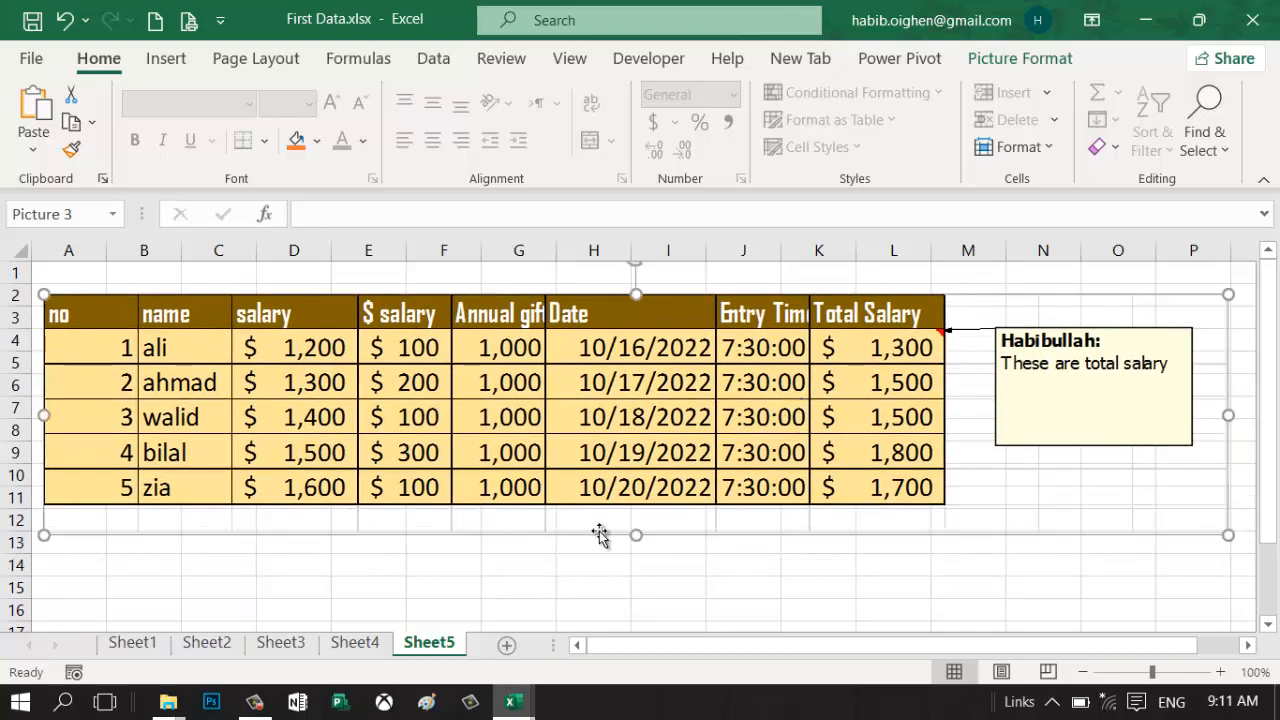
{"action": "left_click_drag", "start_coordinate": [632, 452], "coordinate": [666, 449]}
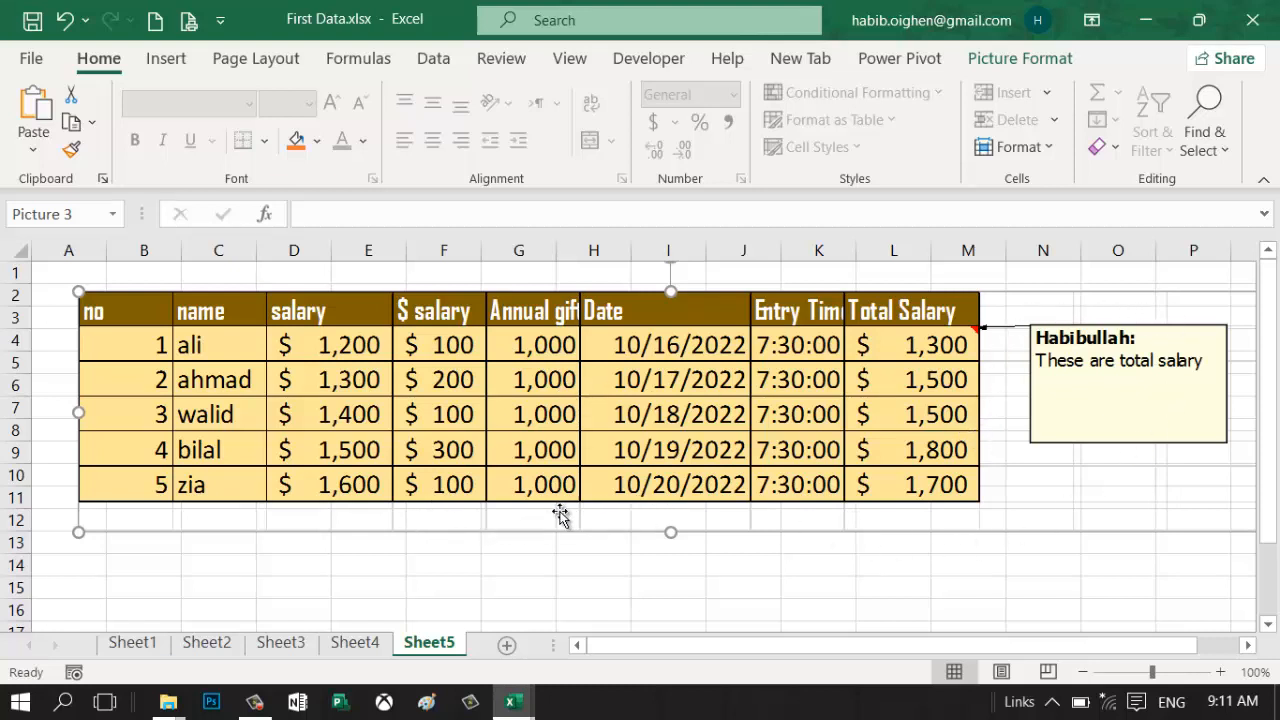
{"action": "mouse_move", "coordinate": [568, 486]}
{"action": "left_mouse_down"}
{"action": "mouse_move", "coordinate": [555, 484]}
{"action": "mouse_move", "coordinate": [590, 497]}
{"action": "left_mouse_up"}
{"action": "key", "text": "Delete"}
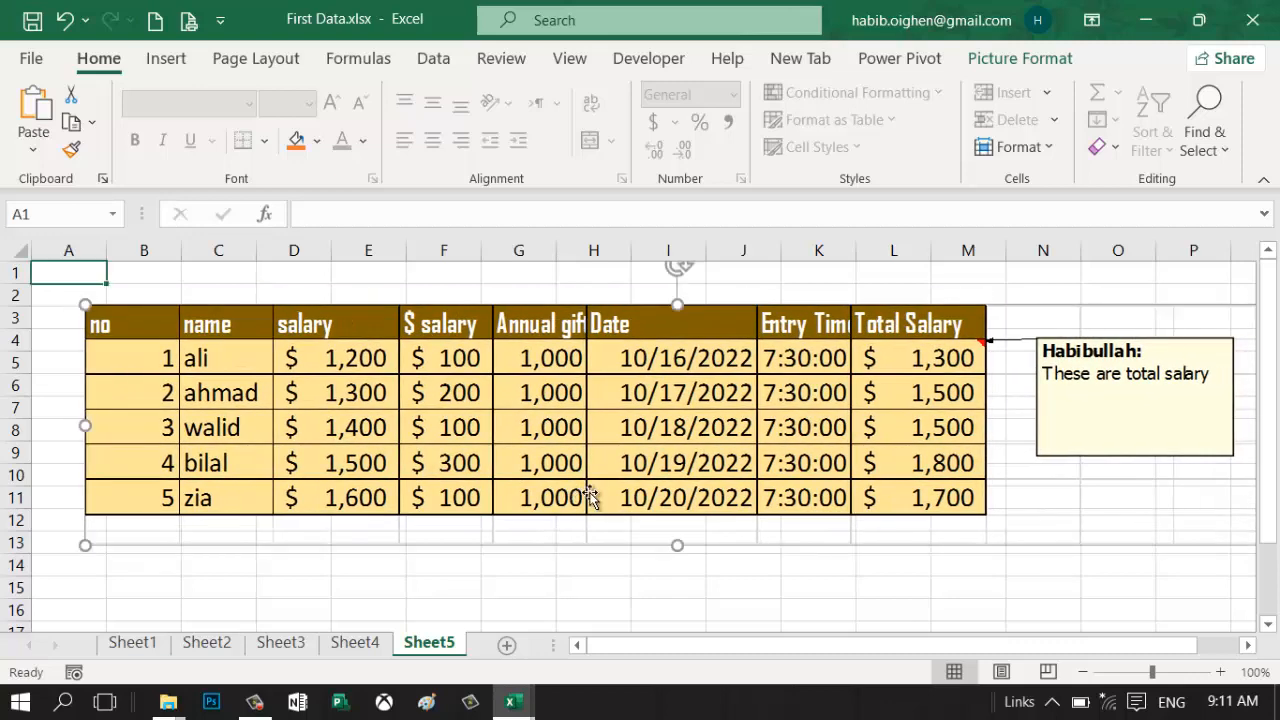
Copy the selected range A1:K7 on Sheet4 as a picture, using the appearance as shown on screen and the Bitmap format
{"action": "left_click", "coordinate": [352, 645]}
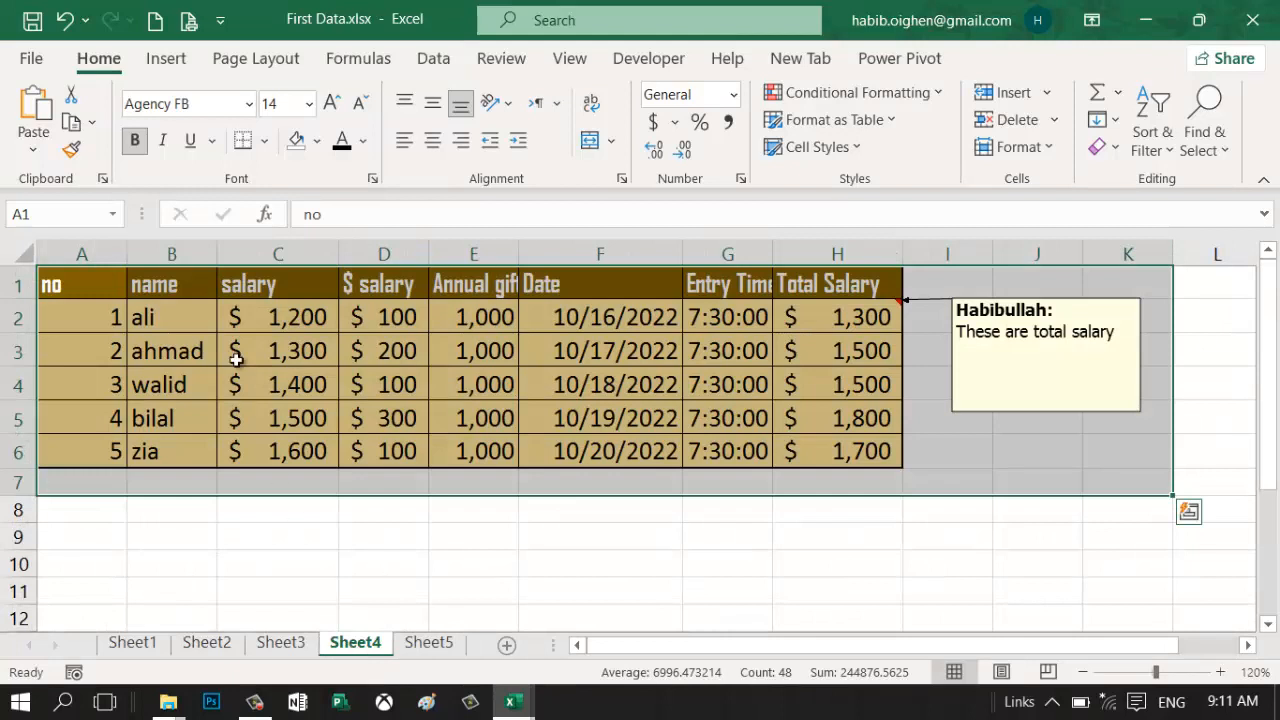
{"action": "left_click", "coordinate": [92, 126]}
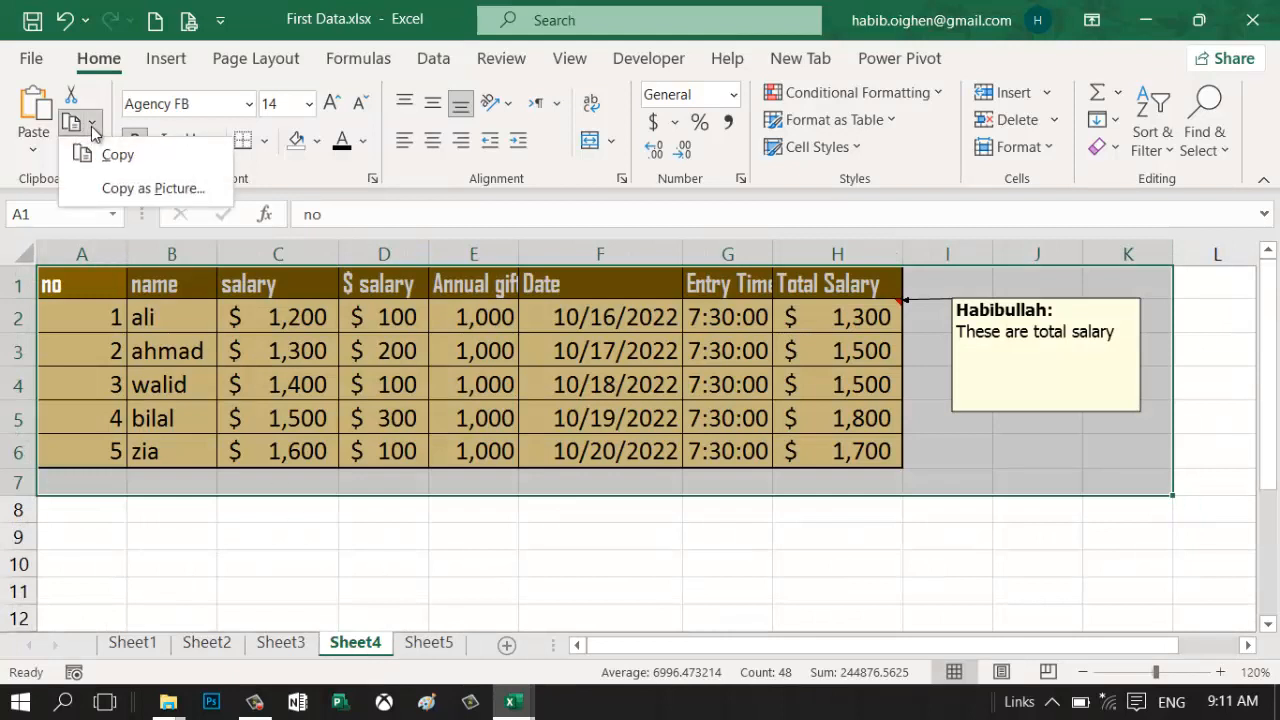
{"action": "left_click", "coordinate": [125, 194]}
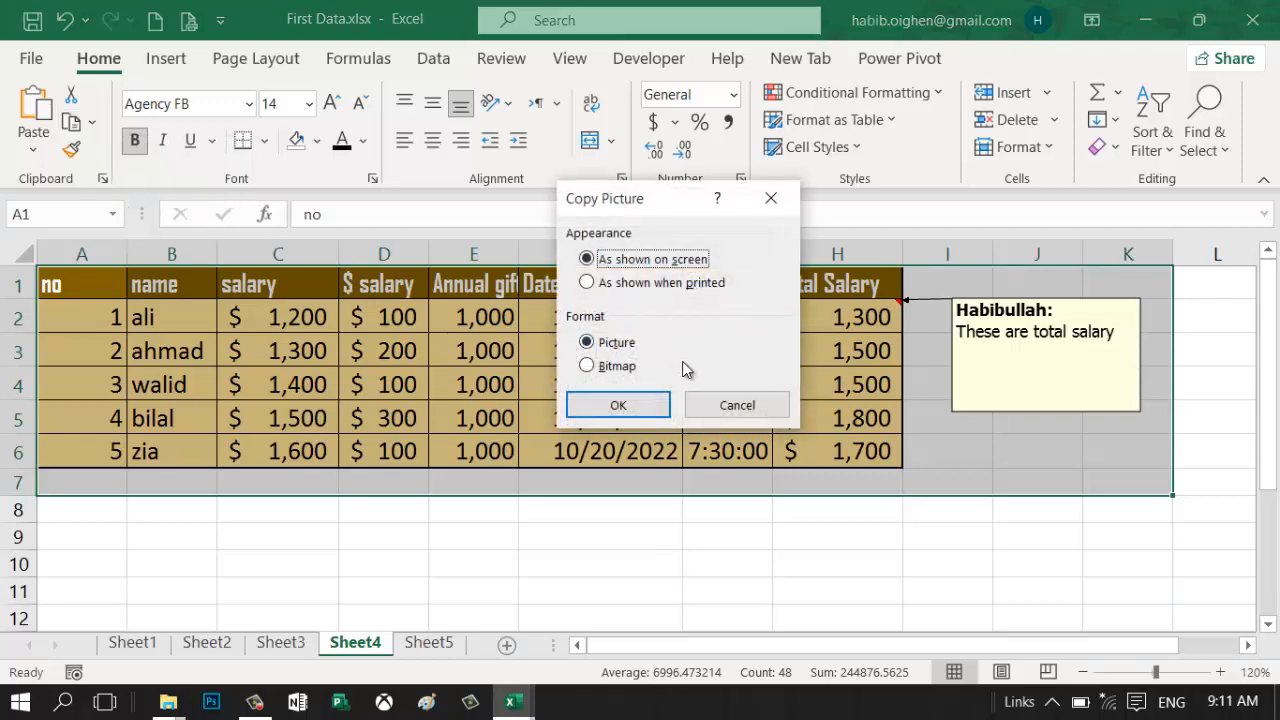
{"action": "left_click", "coordinate": [618, 368]}
{"action": "left_click", "coordinate": [618, 405]}
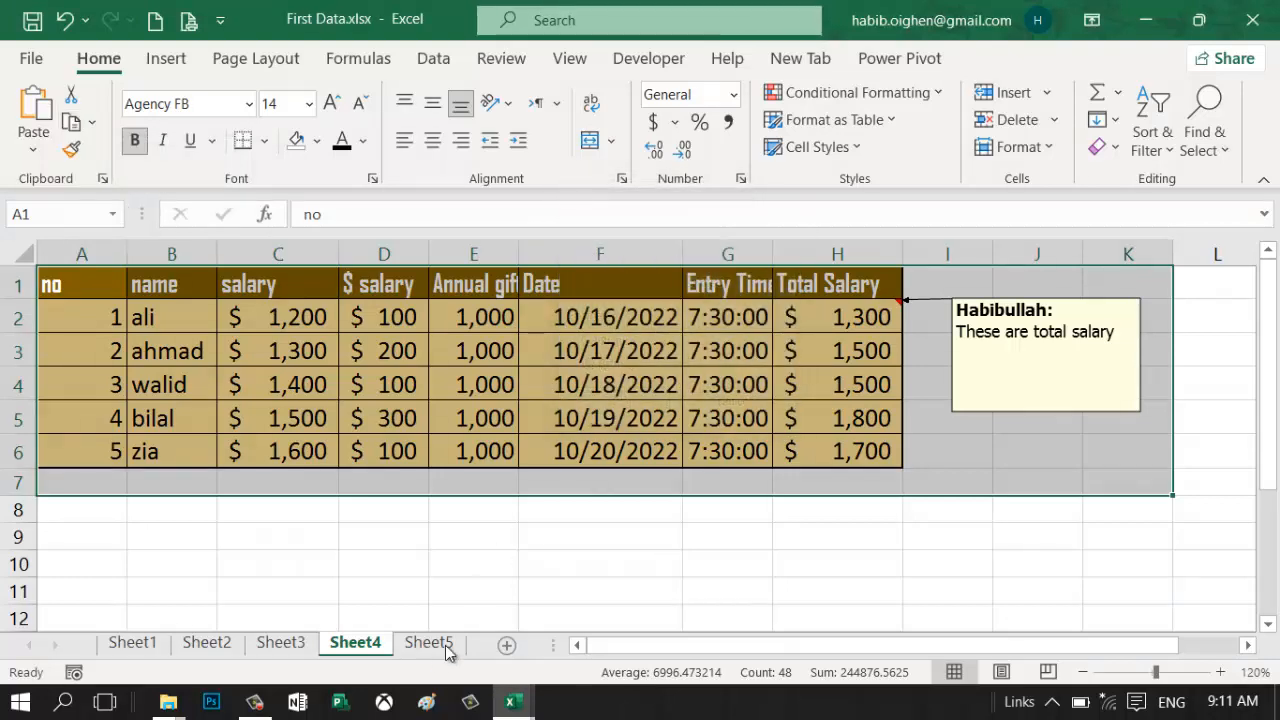
Paste the bitmap picture on Sheet5, try it lower on the sheet, and place it back at cell A1
{"action": "left_click", "coordinate": [430, 643]}
{"action": "left_click", "coordinate": [34, 110]}
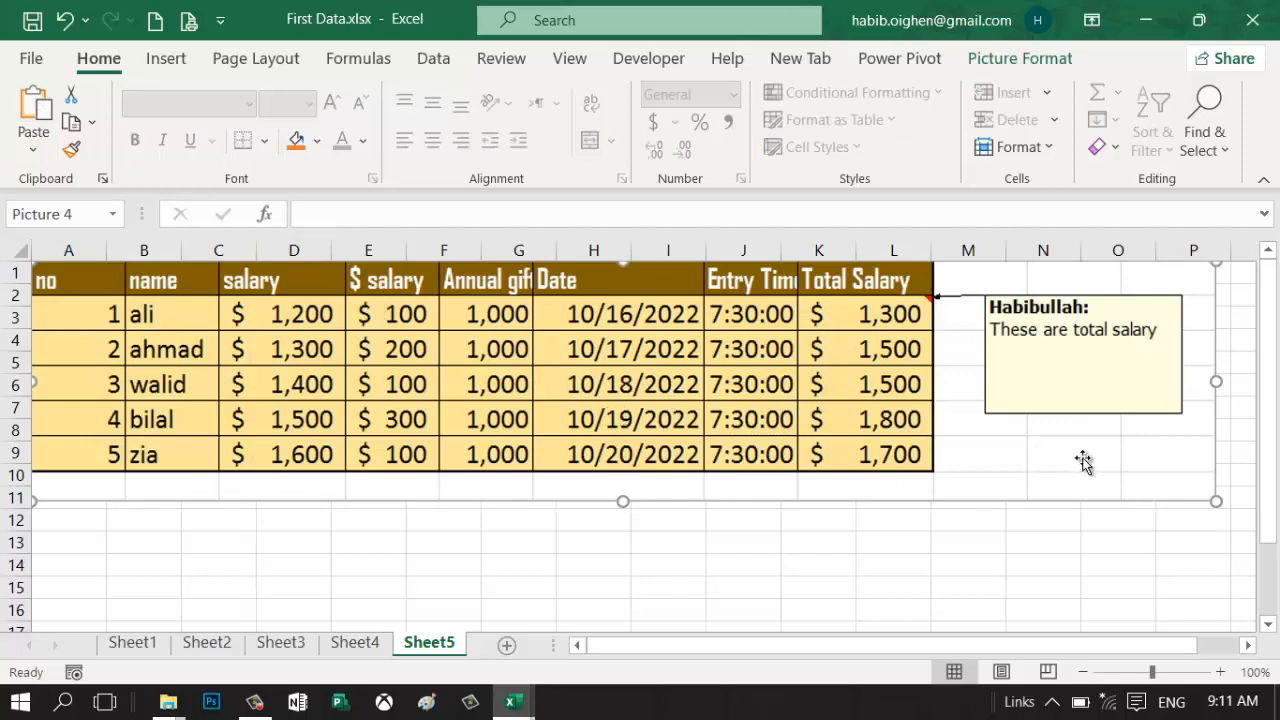
{"action": "left_click_drag", "start_coordinate": [812, 358], "coordinate": [858, 408]}
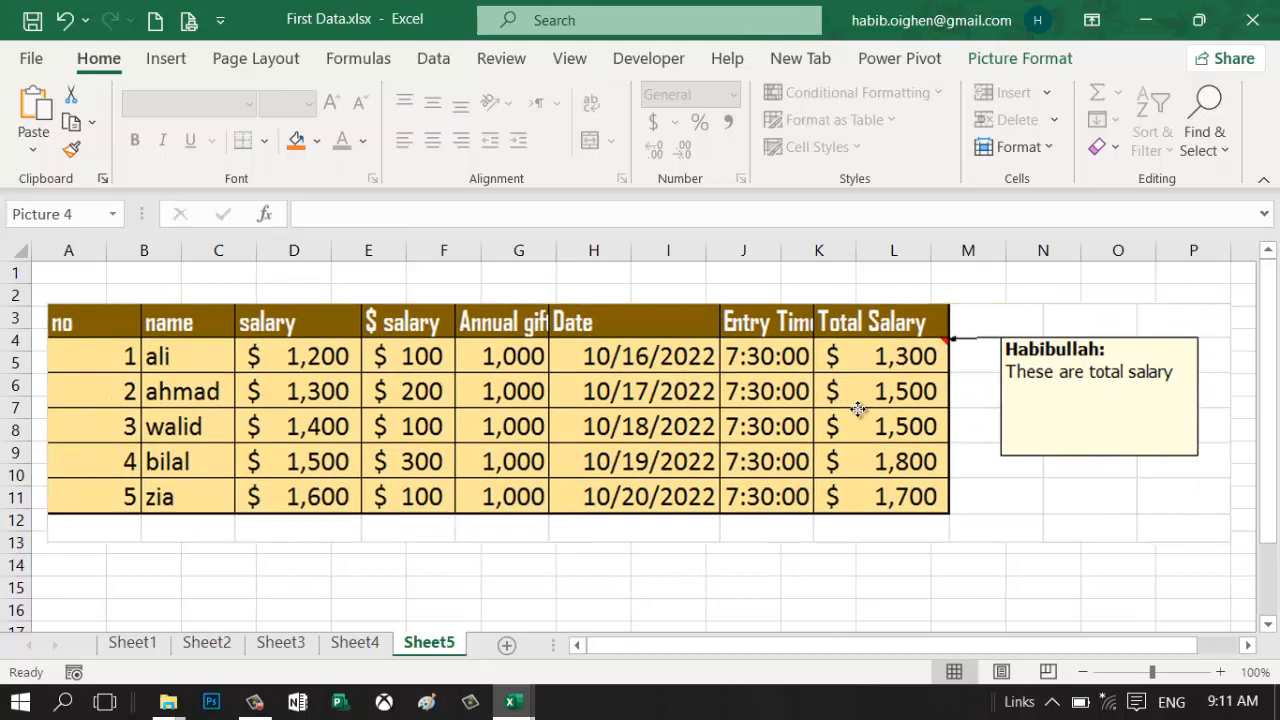
{"action": "left_click_drag", "start_coordinate": [858, 408], "coordinate": [734, 396]}
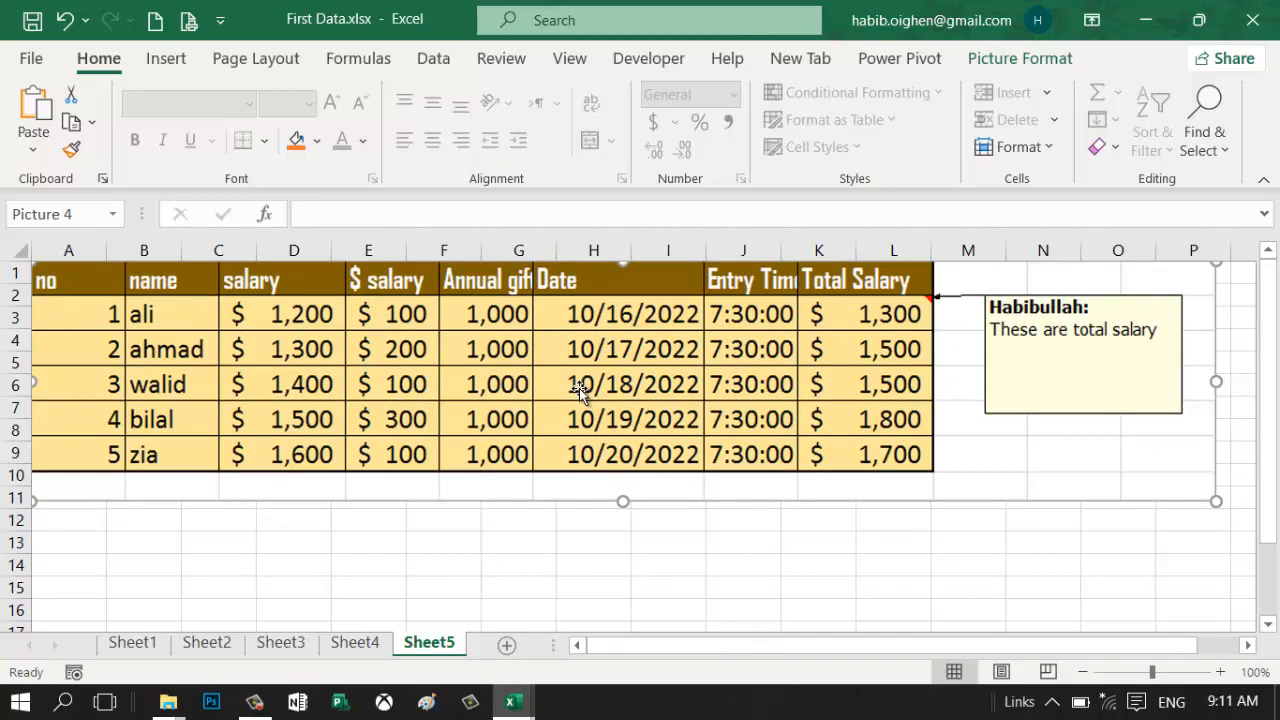